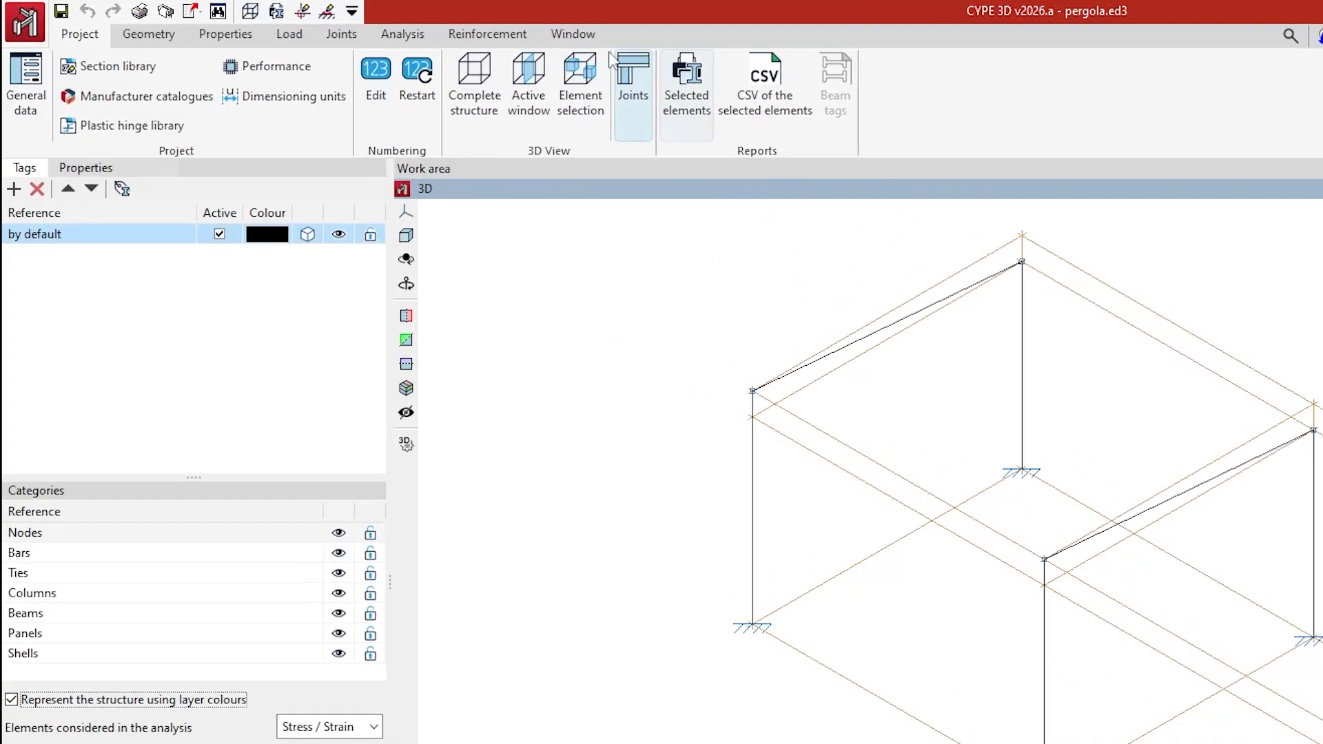
click(585, 39)
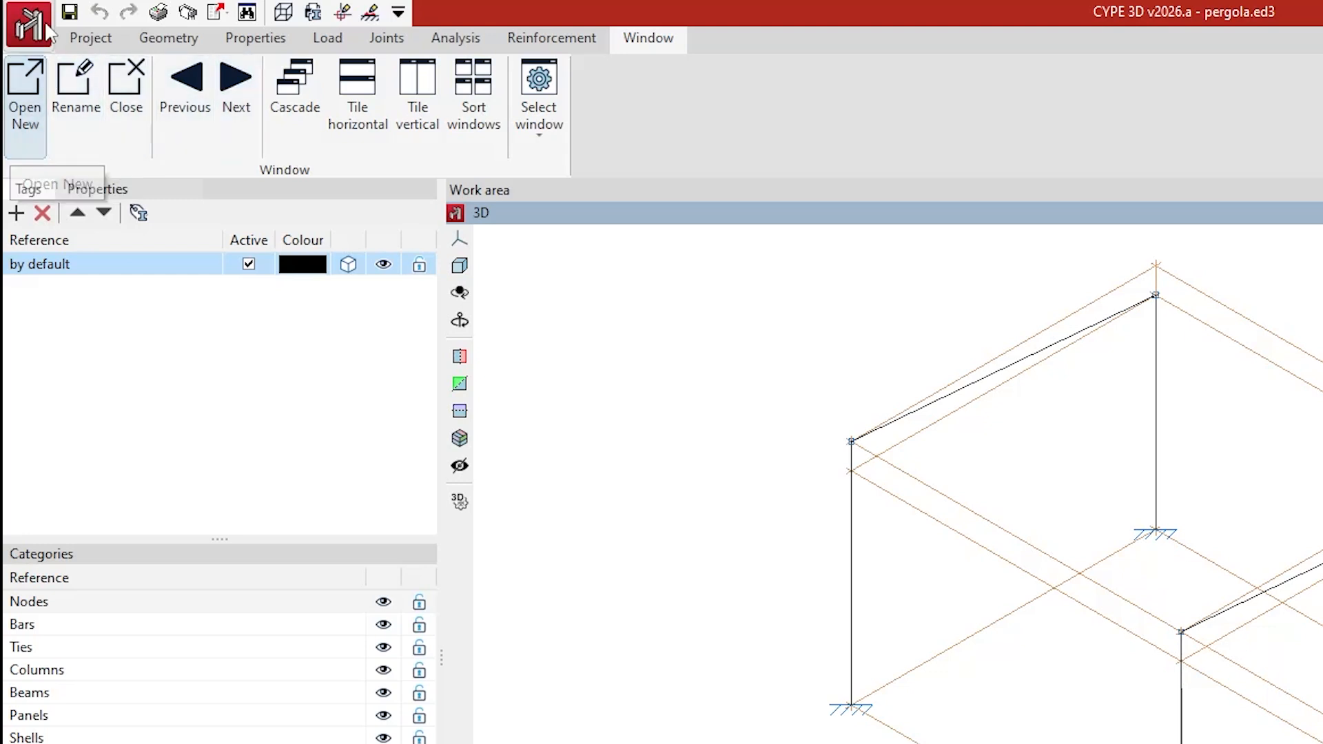
click(89, 42)
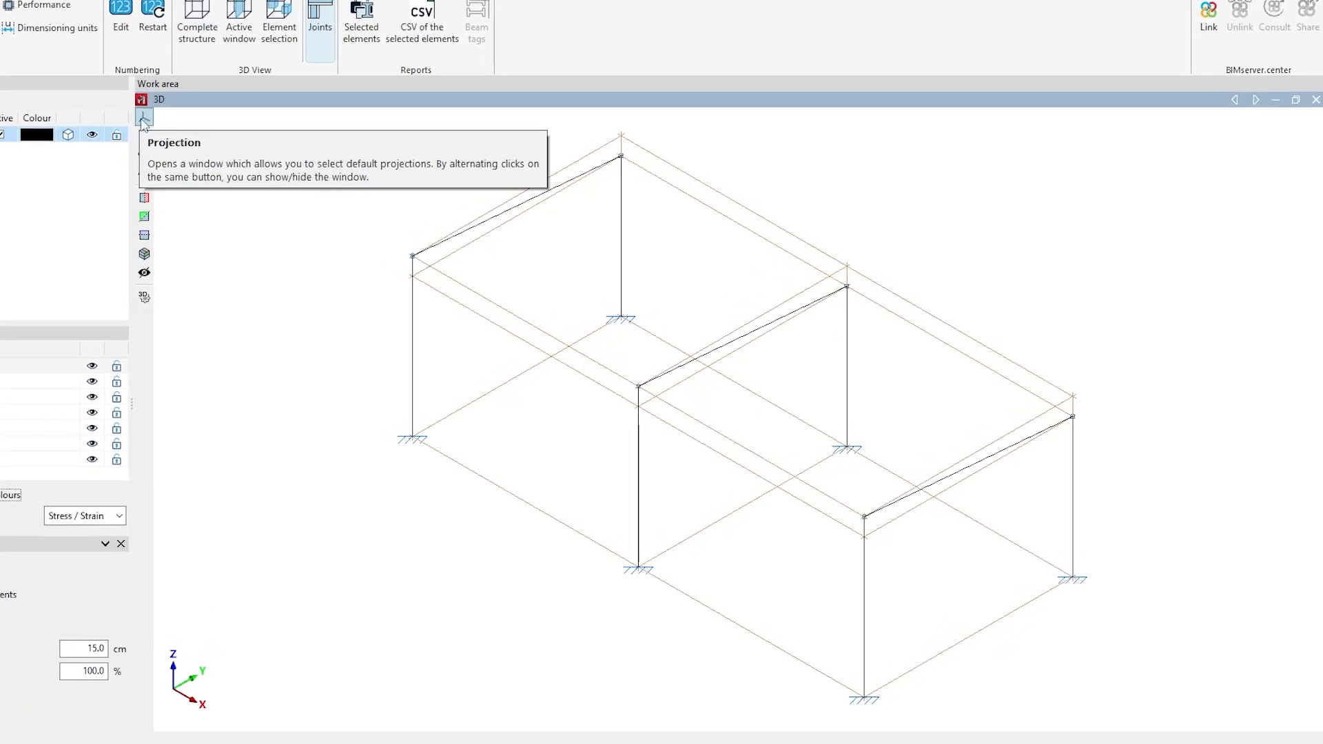
- View the pergola in the YZ, XY and XZ projections, return to the isometric view and orbit the model slightly
click(144, 120)
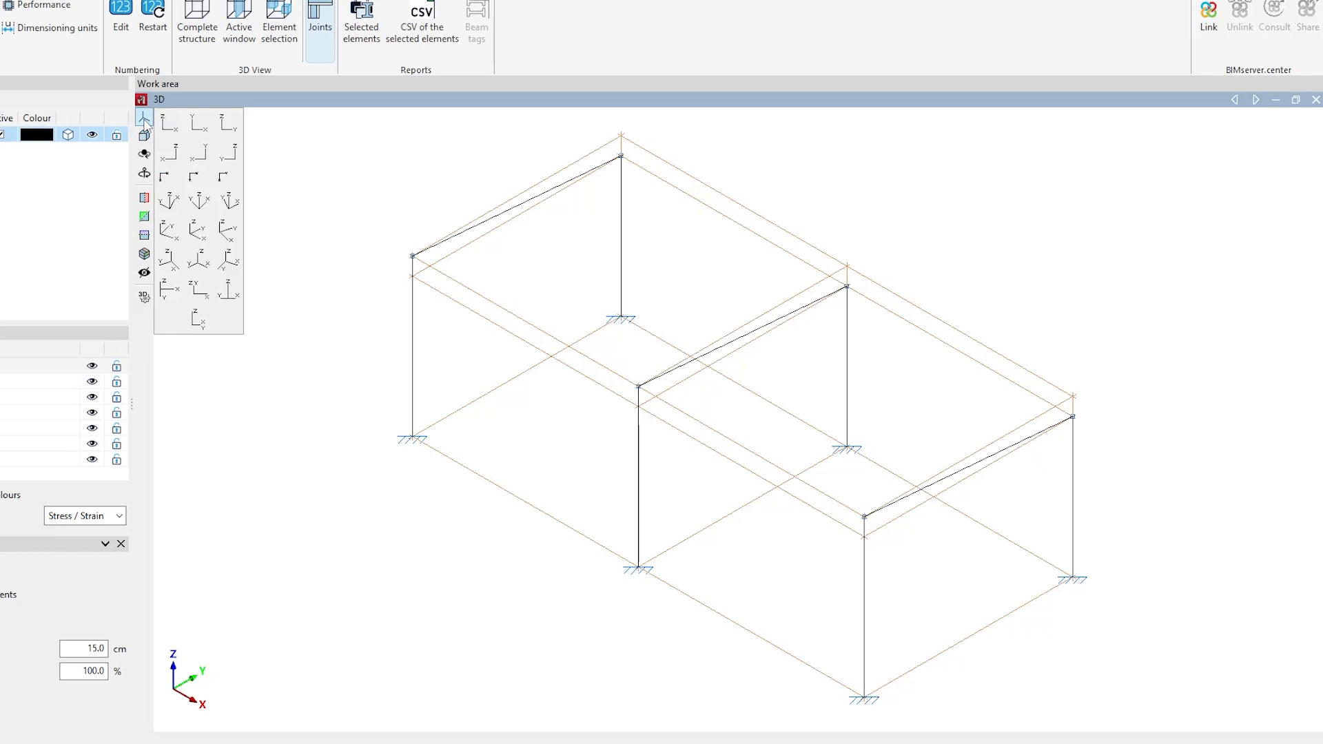
click(228, 124)
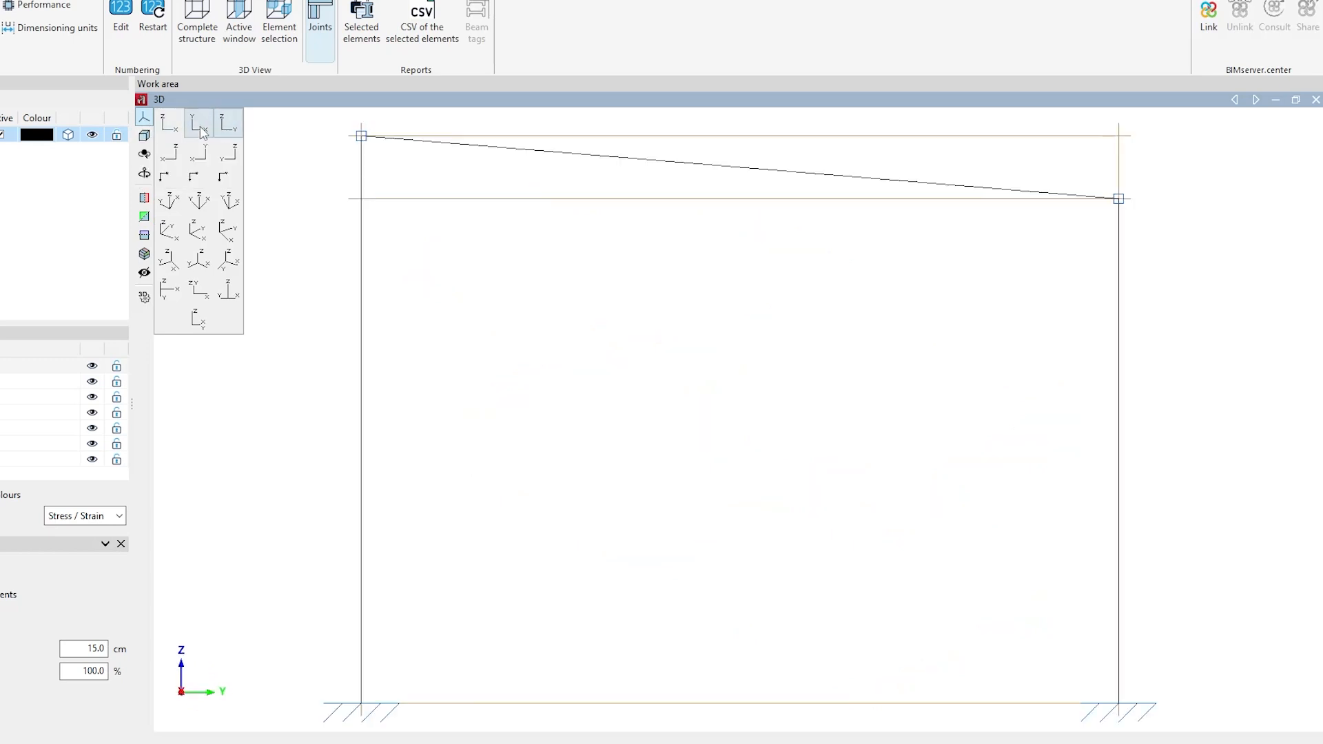
click(200, 131)
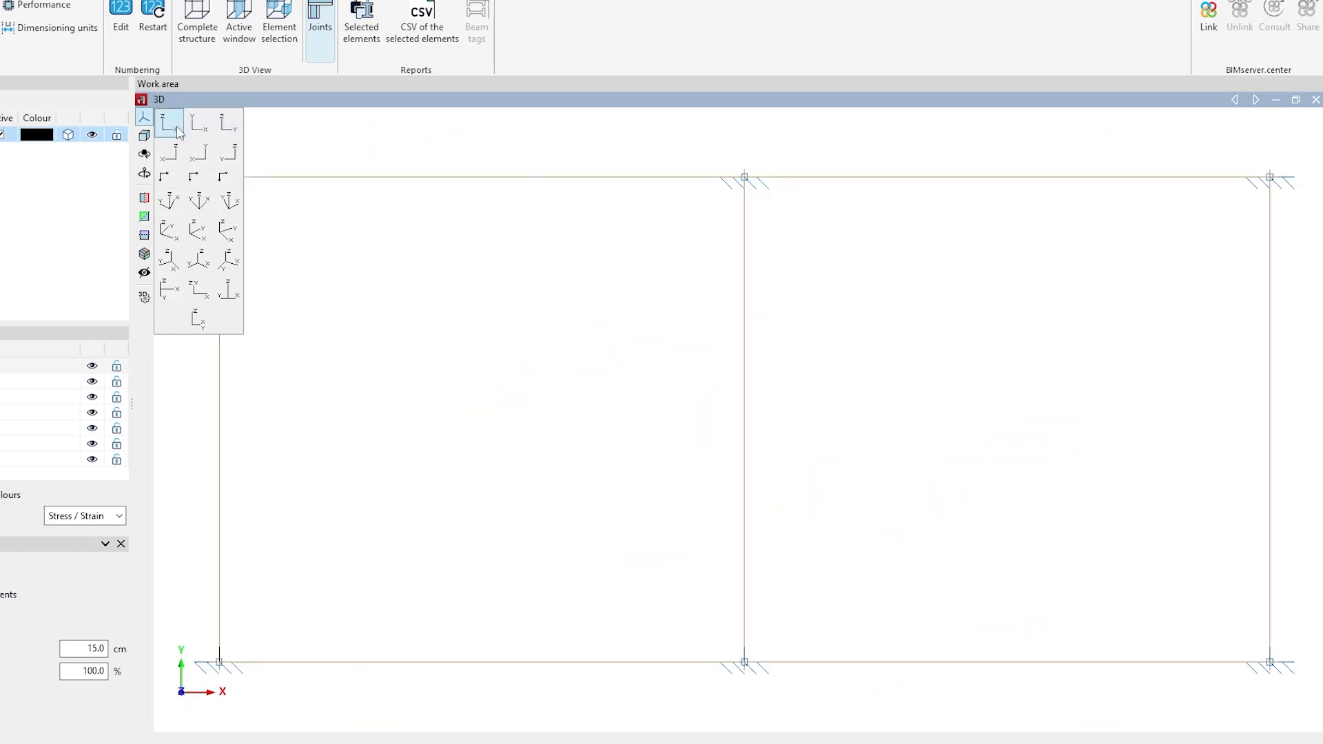
click(179, 131)
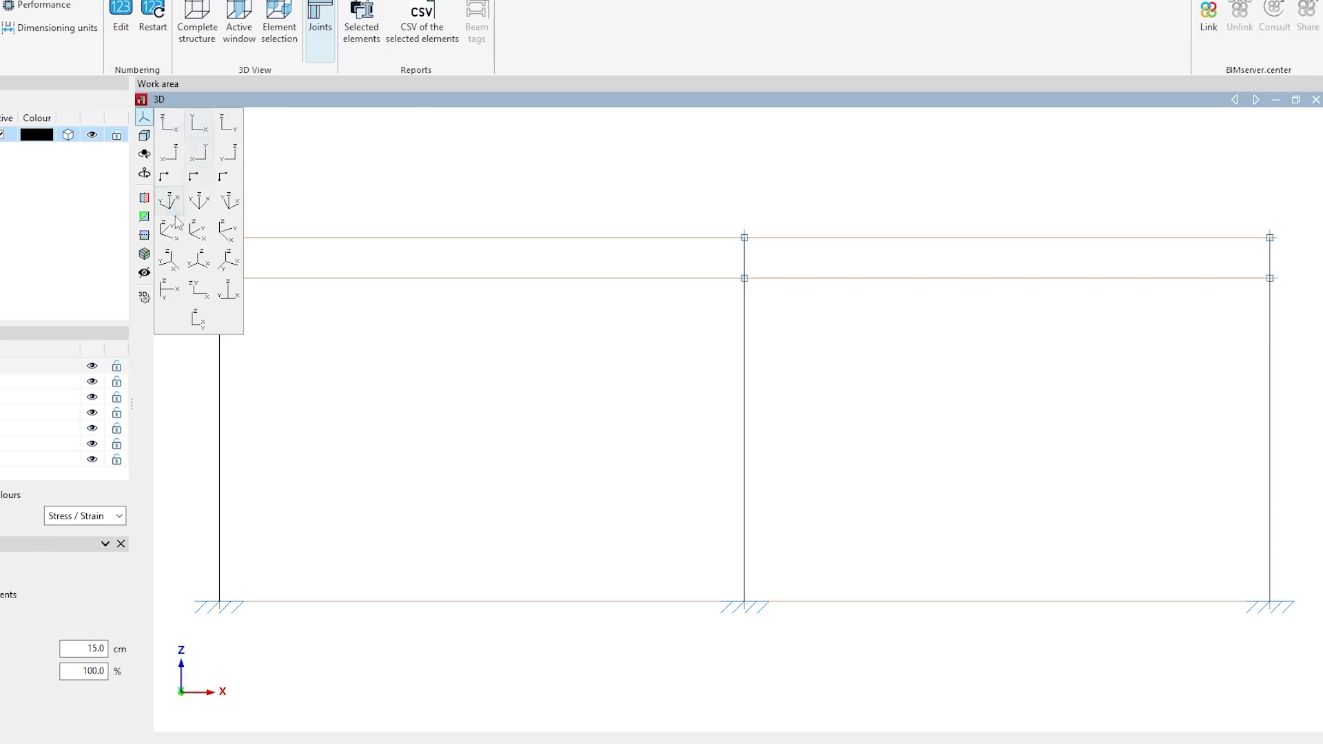
click(200, 237)
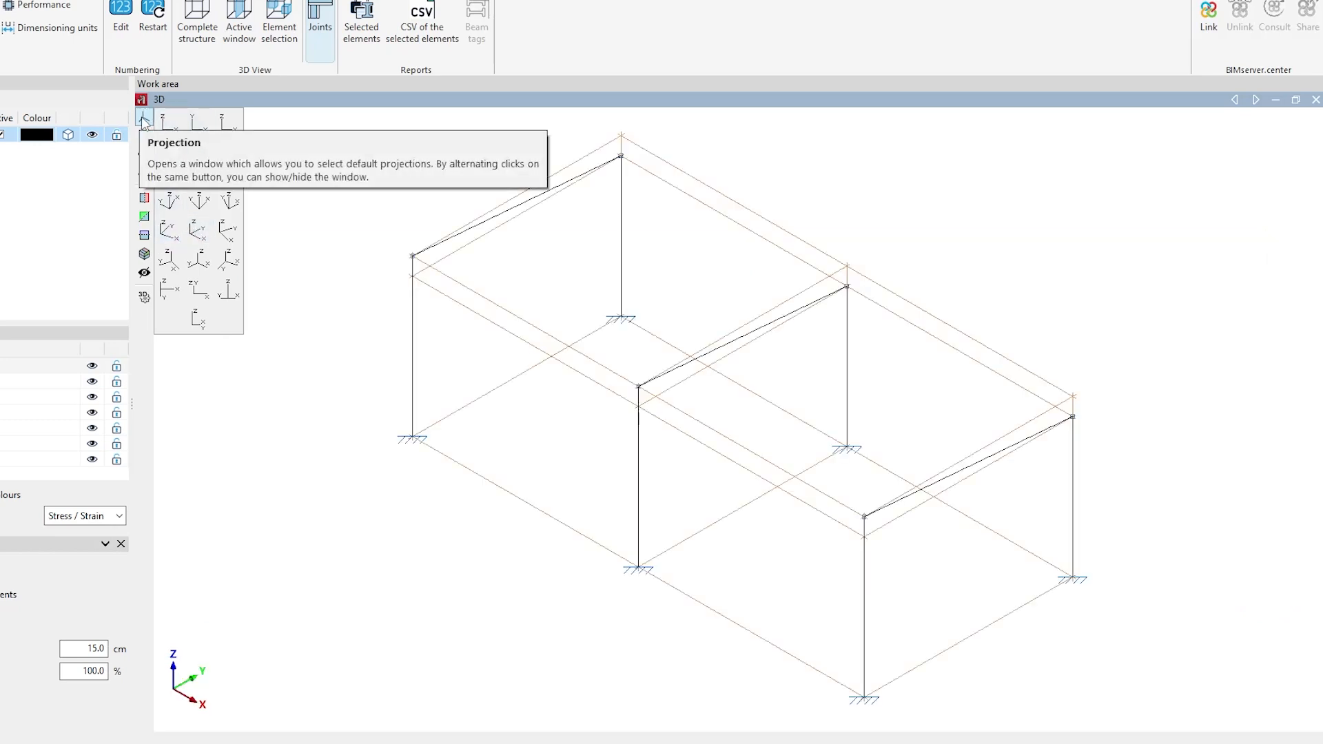
click(143, 120)
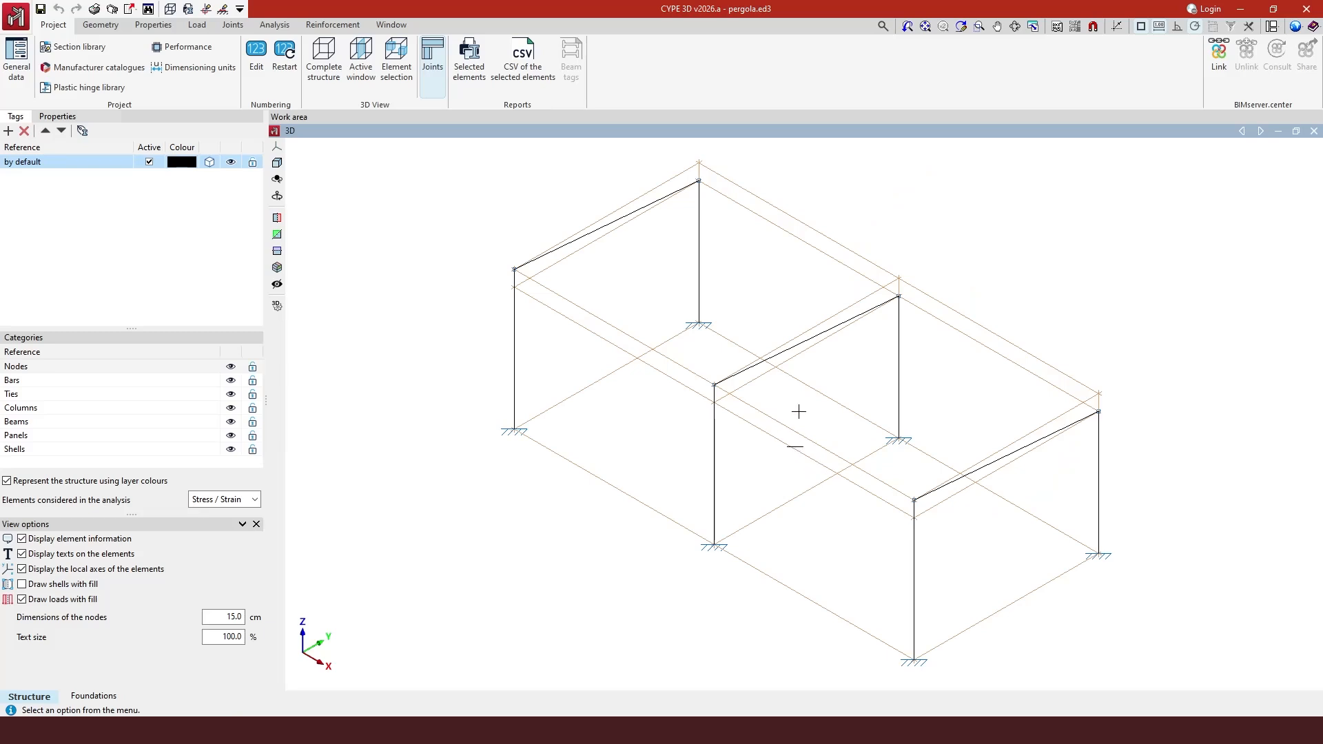
mouse_move(816, 408)
shift+middle_down()
mouse_move(747, 405)
mouse_move(803, 408)
mouse_move(824, 390)
mouse_move(797, 395)
shift+middle_up()
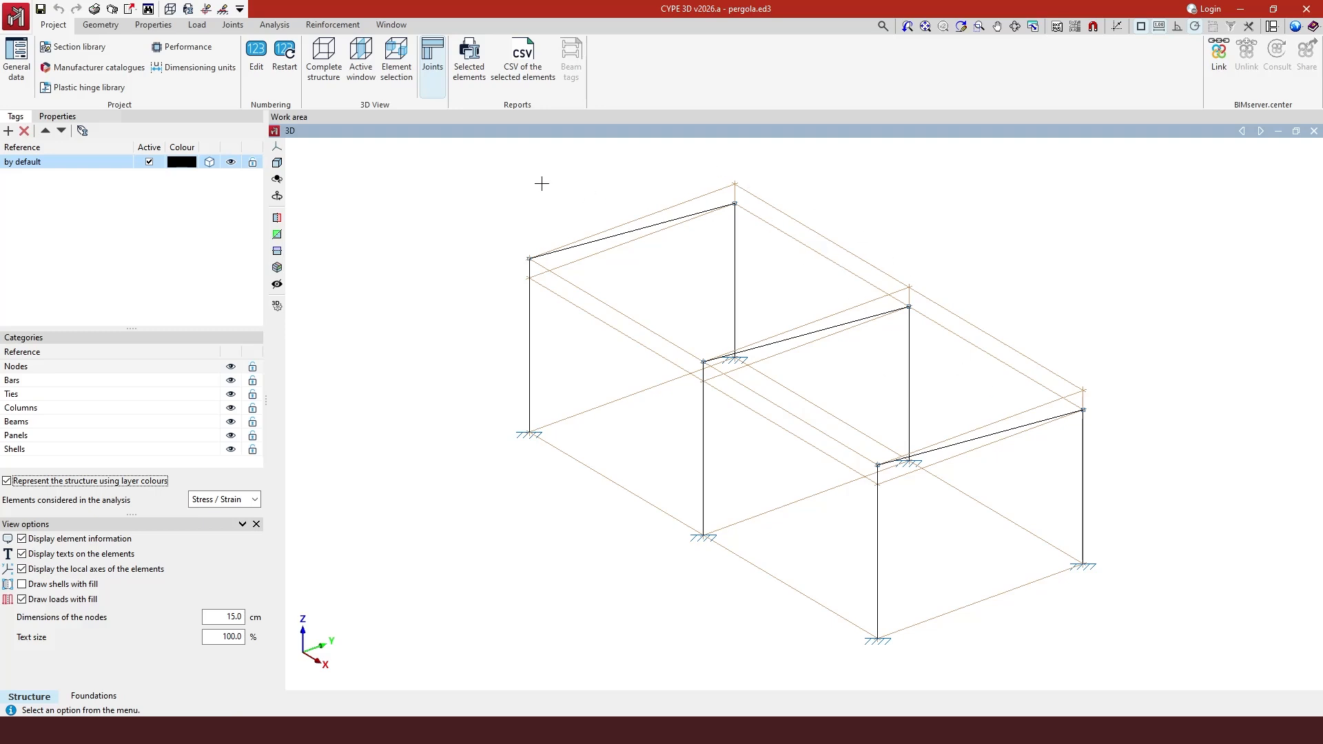
- Hide all reference planes of the pergola structure using the planes' visibility setting
click(99, 31)
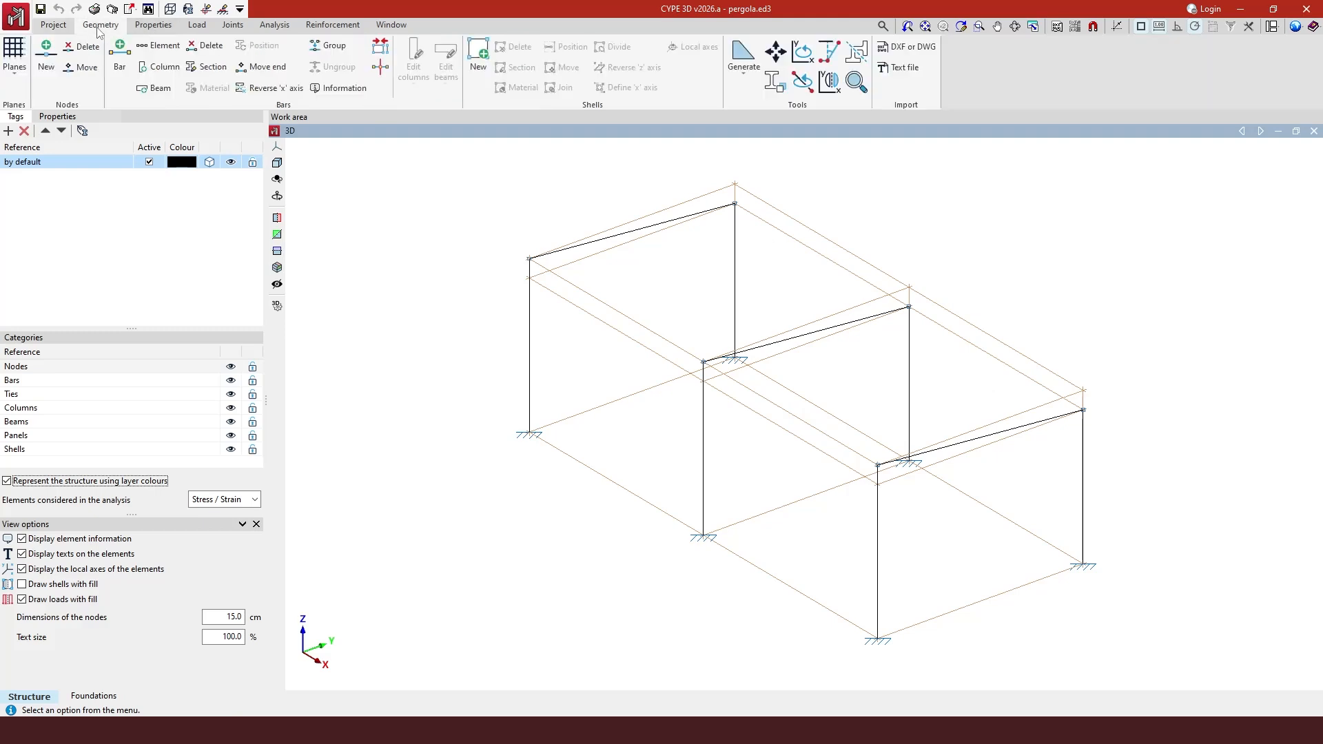
click(13, 80)
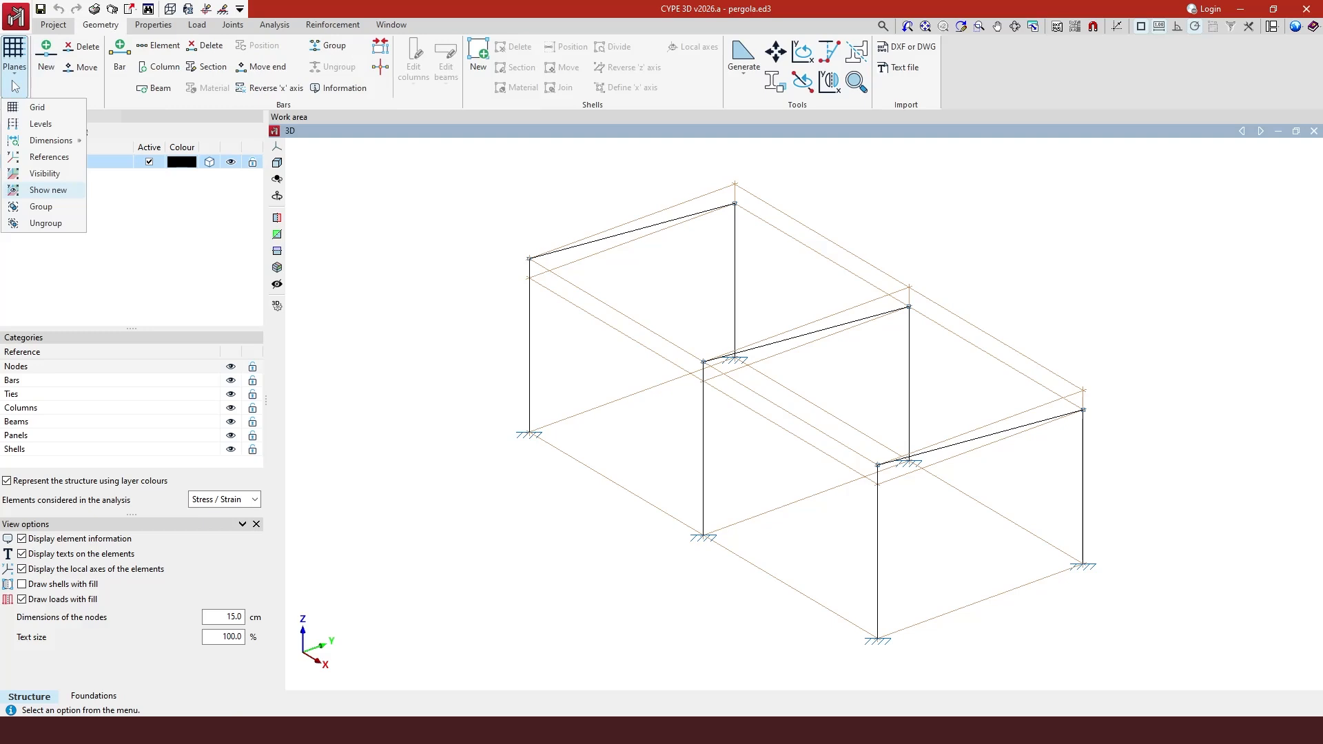
click(41, 174)
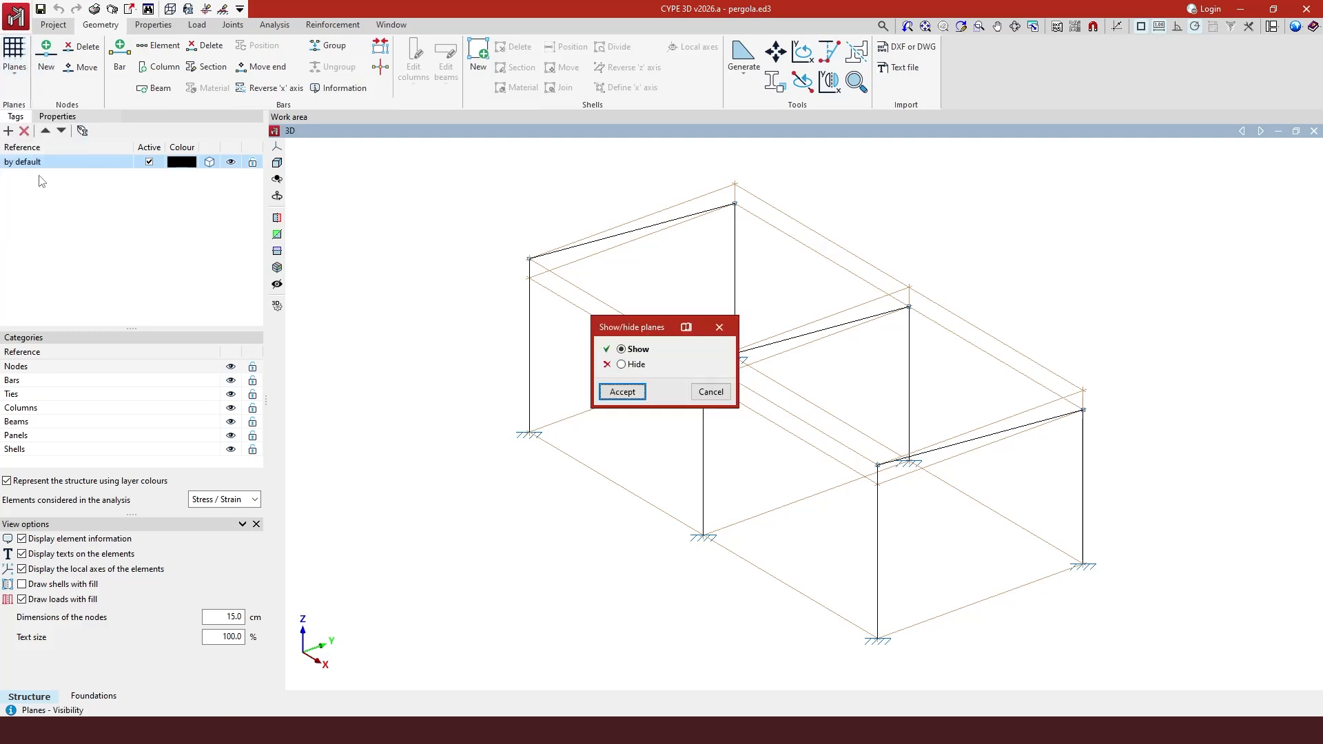
click(625, 365)
click(622, 392)
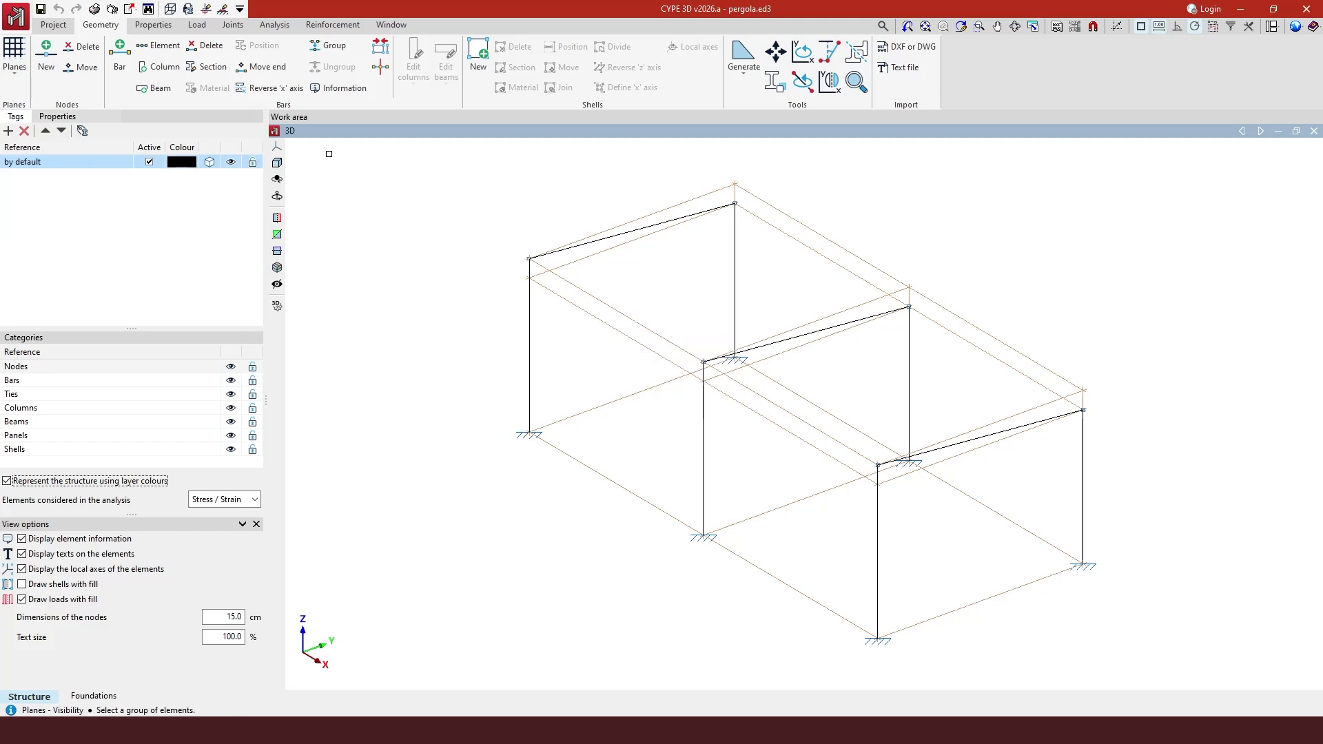
drag(324, 153, 1242, 674)
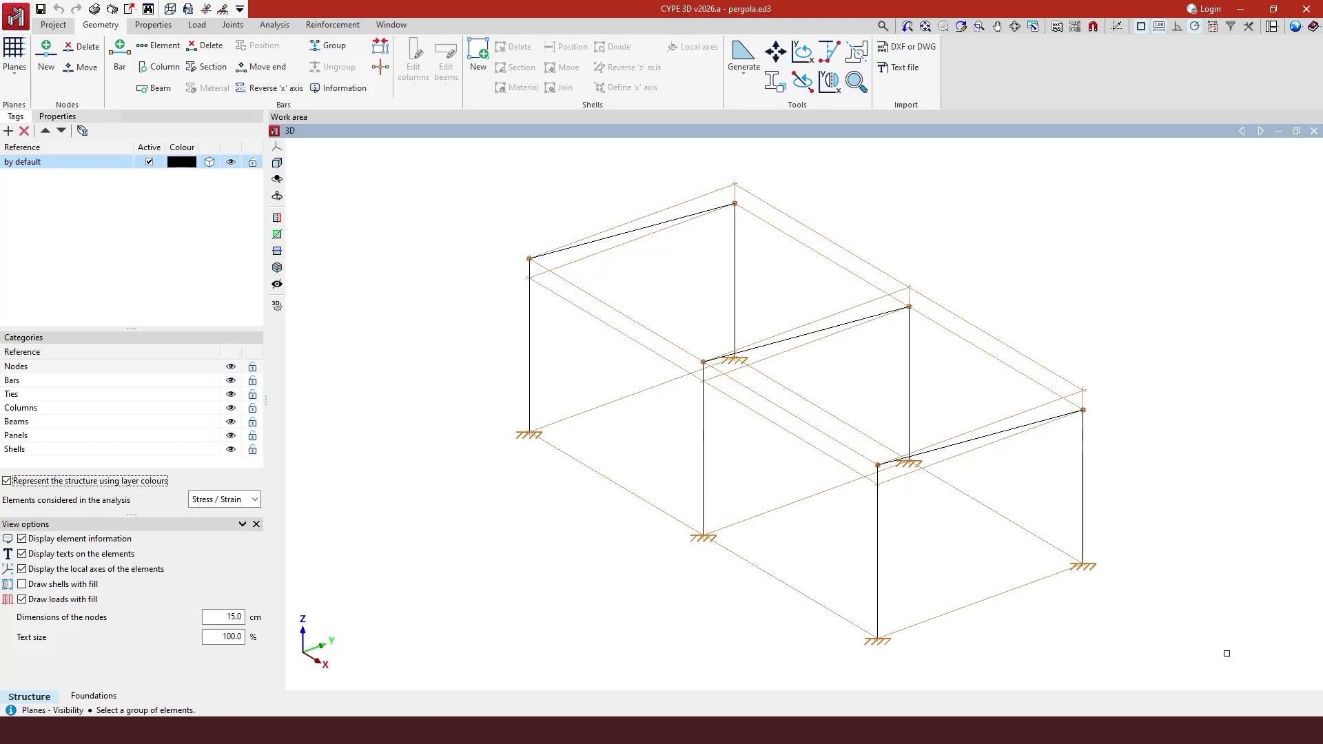
right_click(1169, 468)
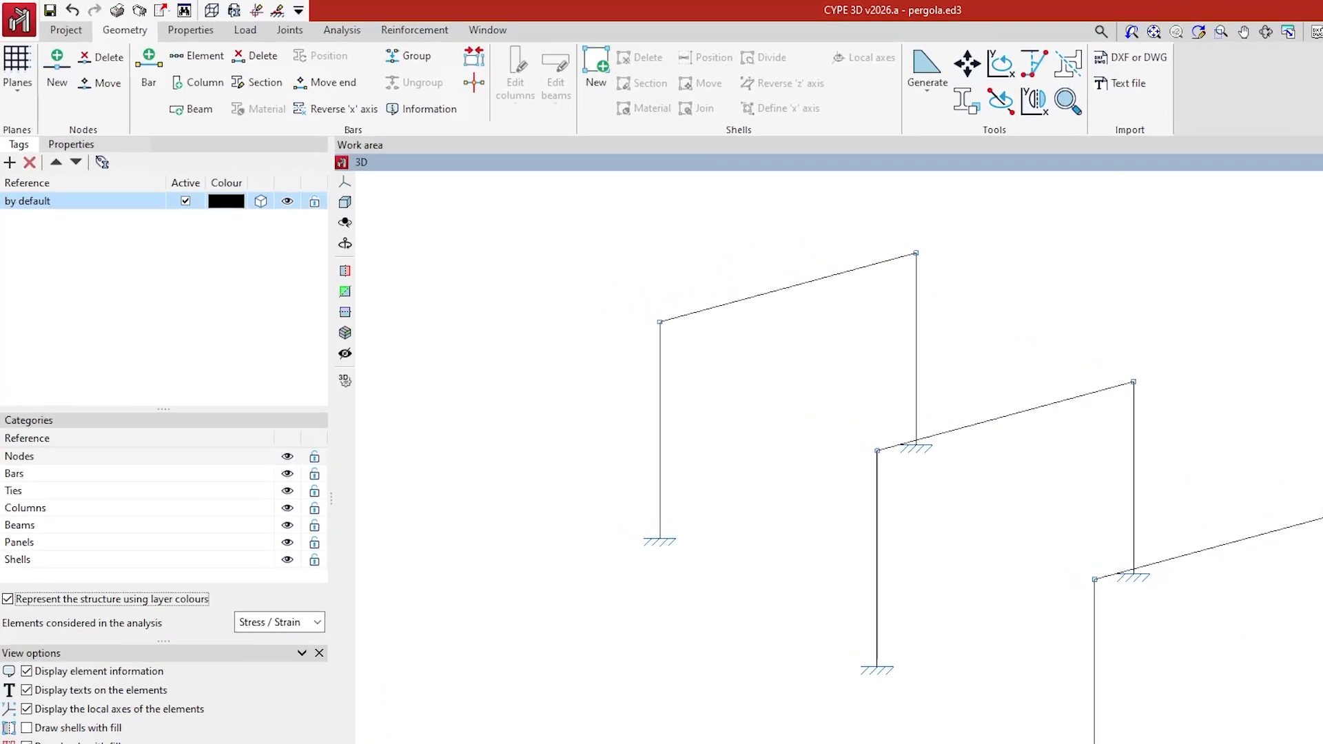
- Show all reference planes across the whole pergola structure again
click(19, 141)
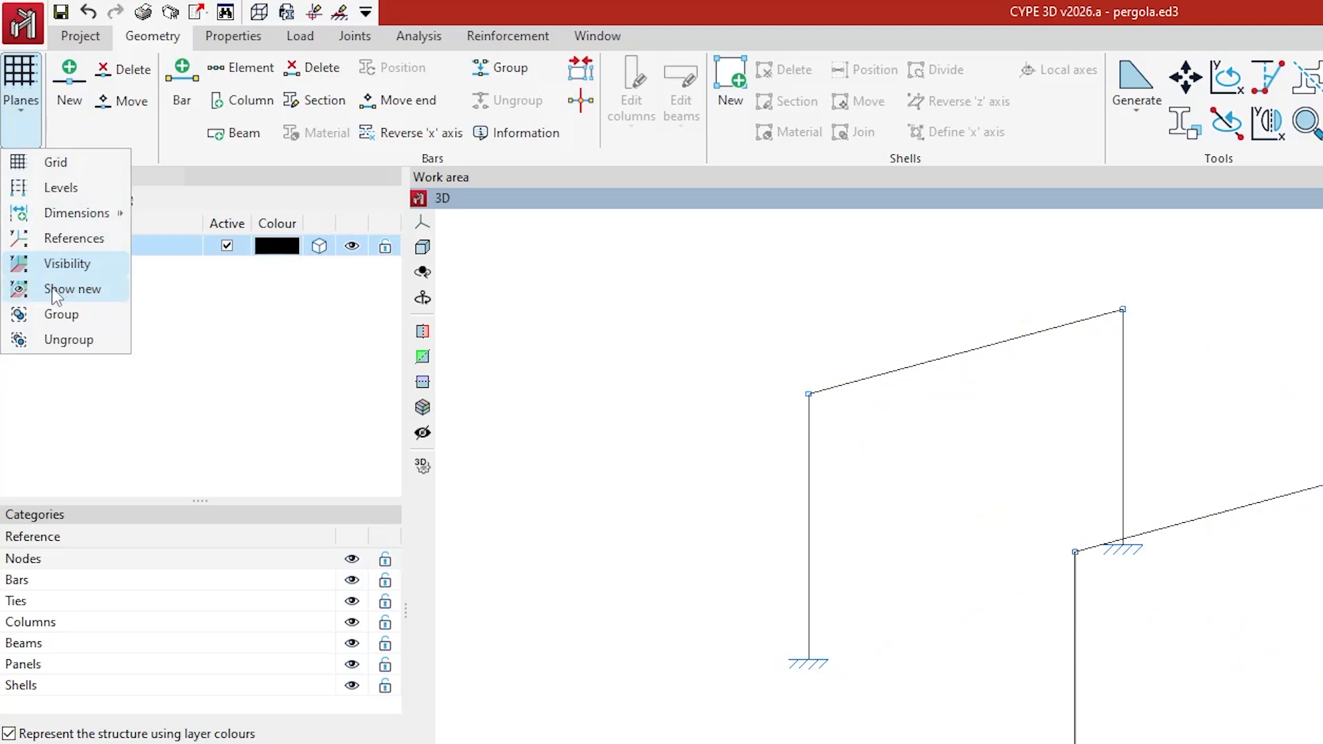
click(81, 268)
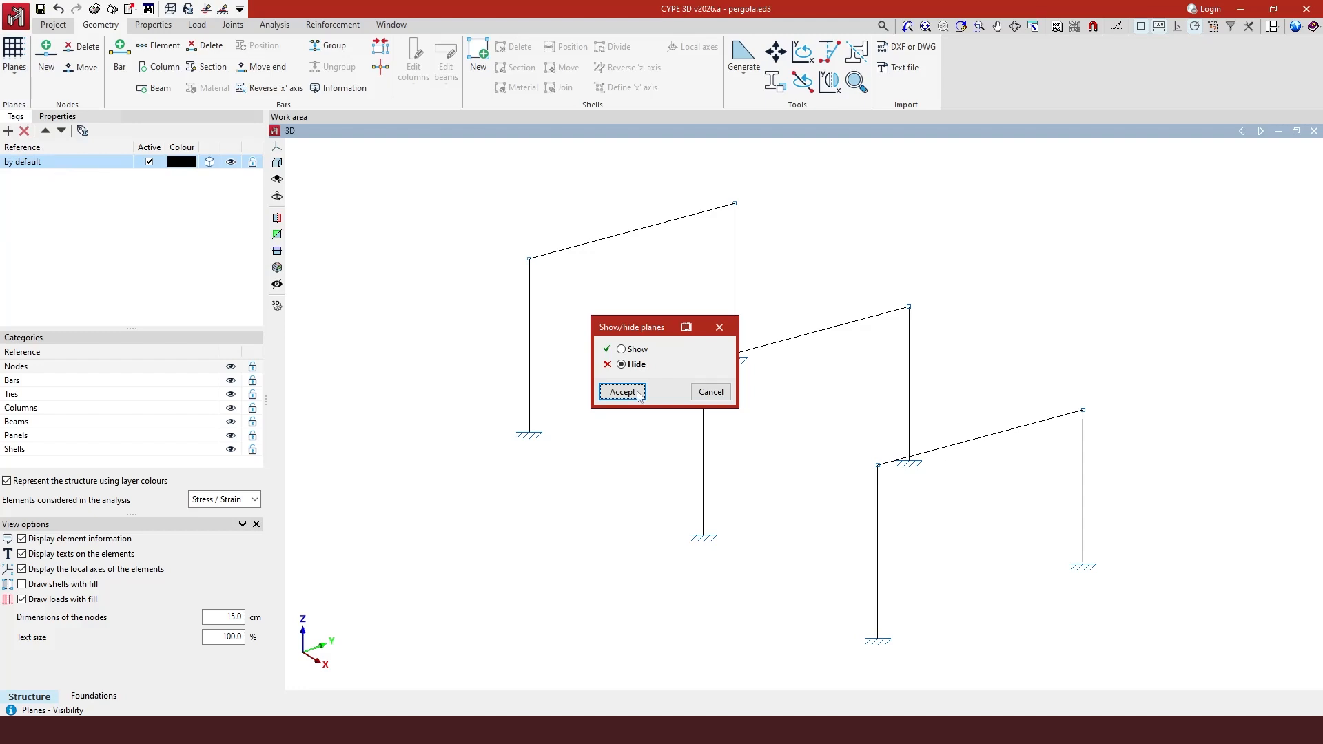
click(621, 349)
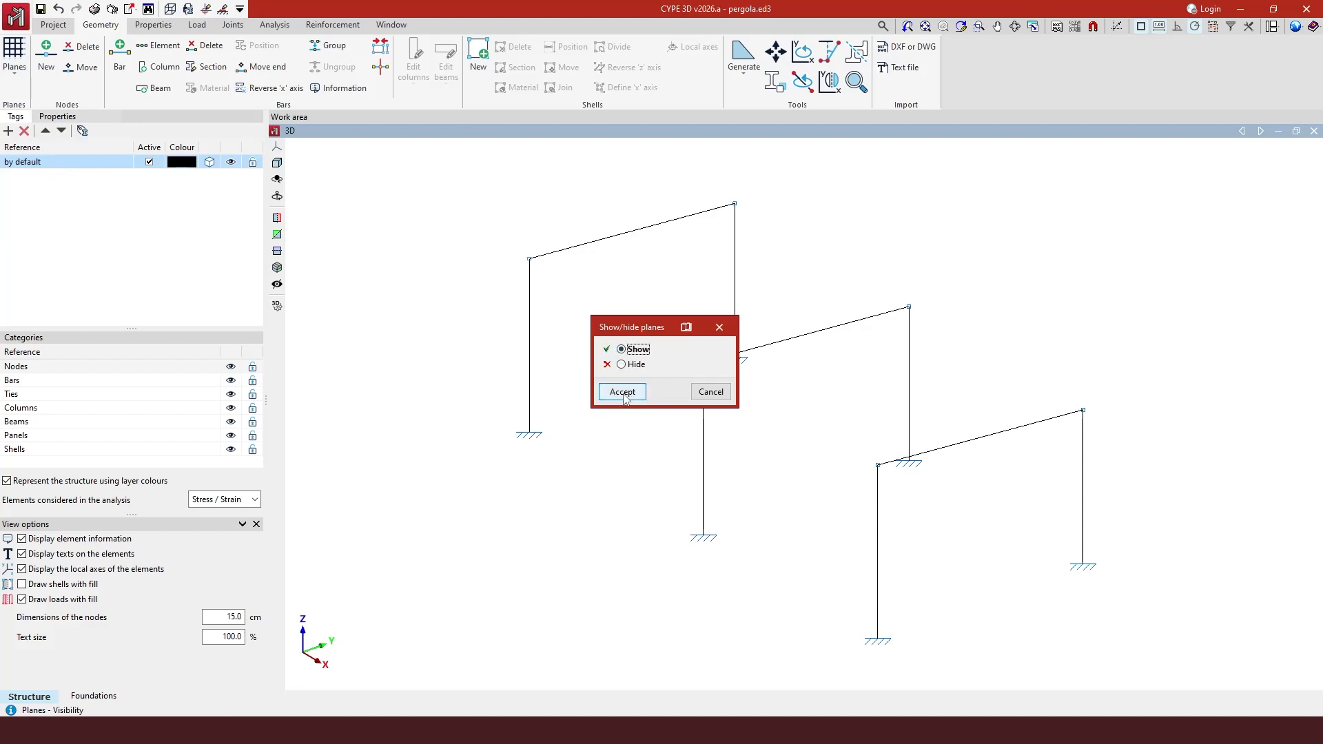
click(623, 395)
drag(415, 167, 1167, 668)
right_click(1181, 606)
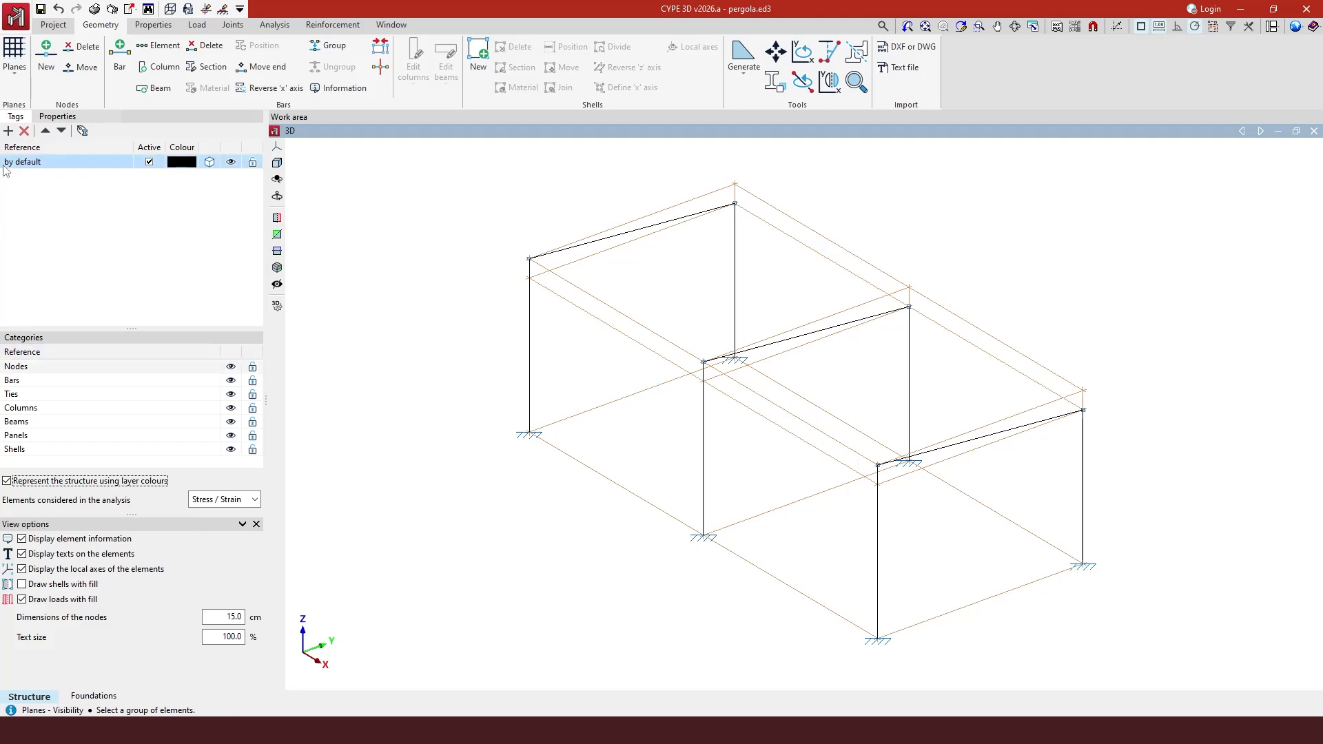
- Dock the Tags panel on the opposite side of the work area and close the Tags, Properties and View options panels
drag(10, 123, 1315, 212)
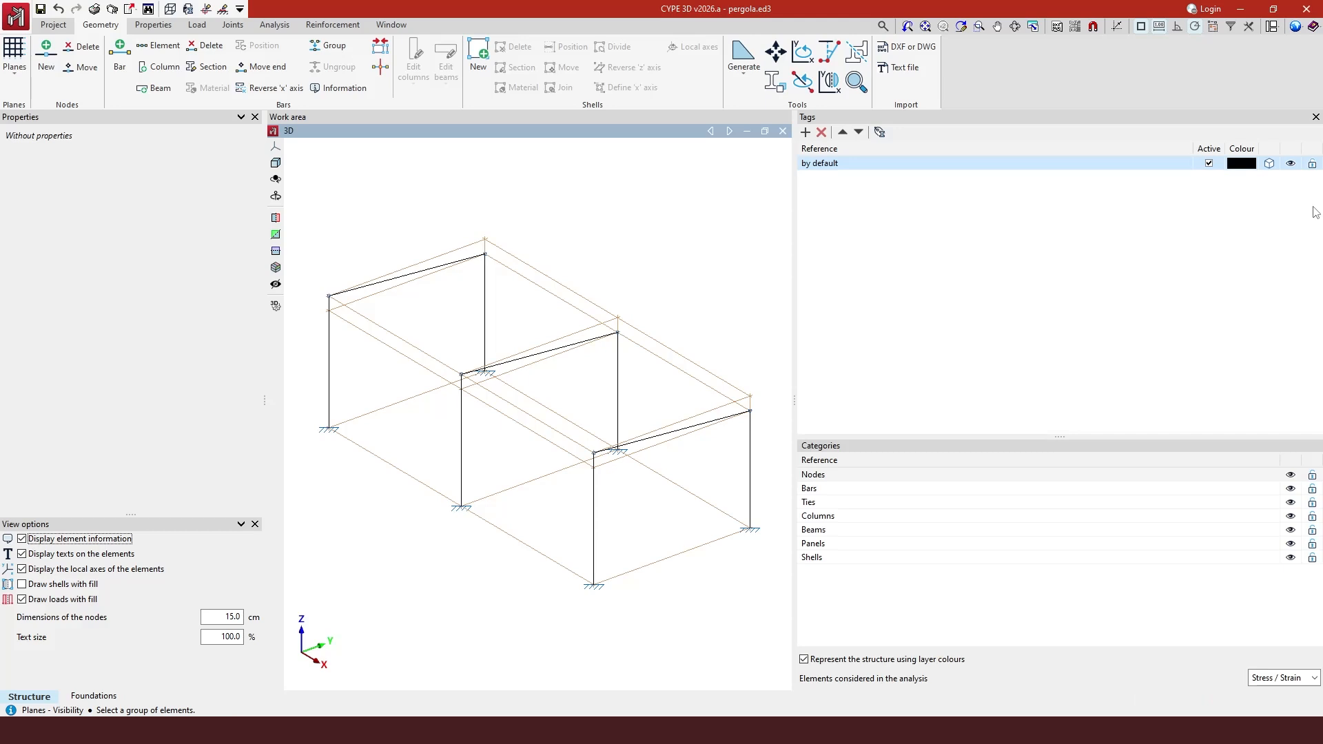
click(1316, 117)
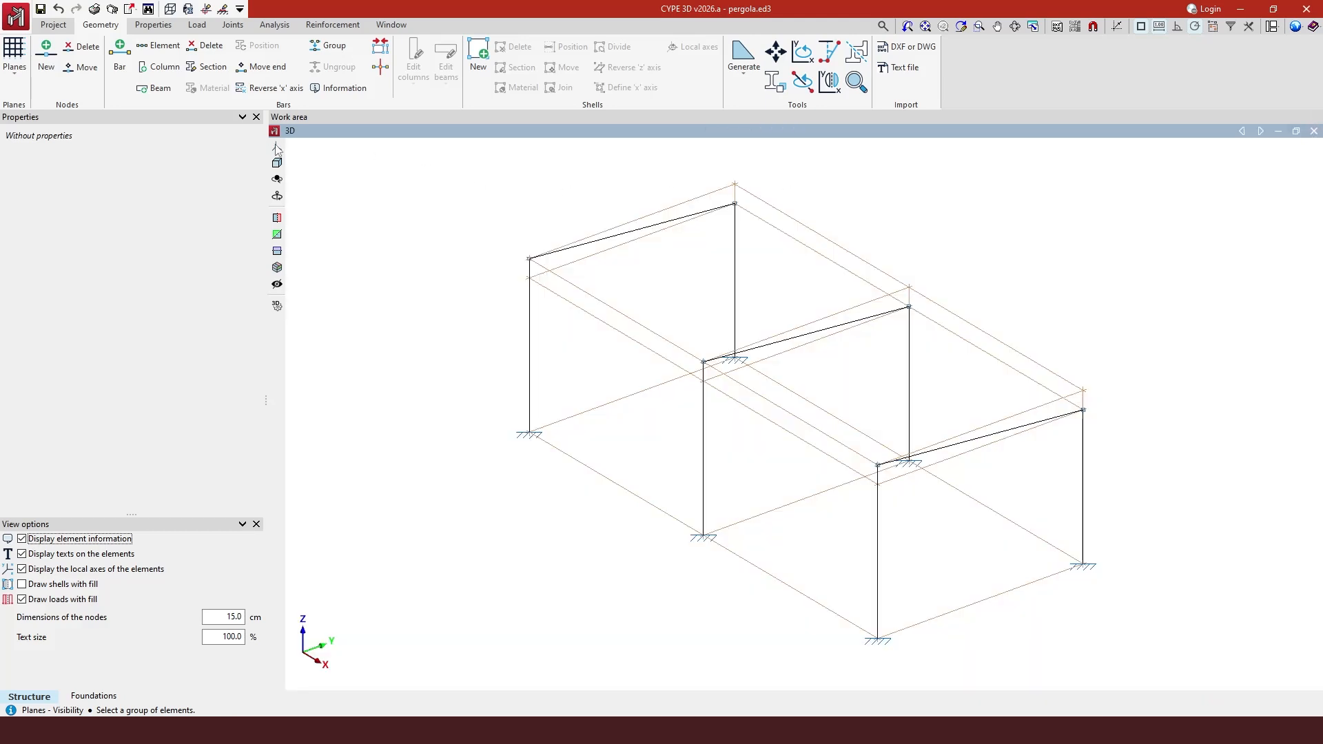
click(256, 117)
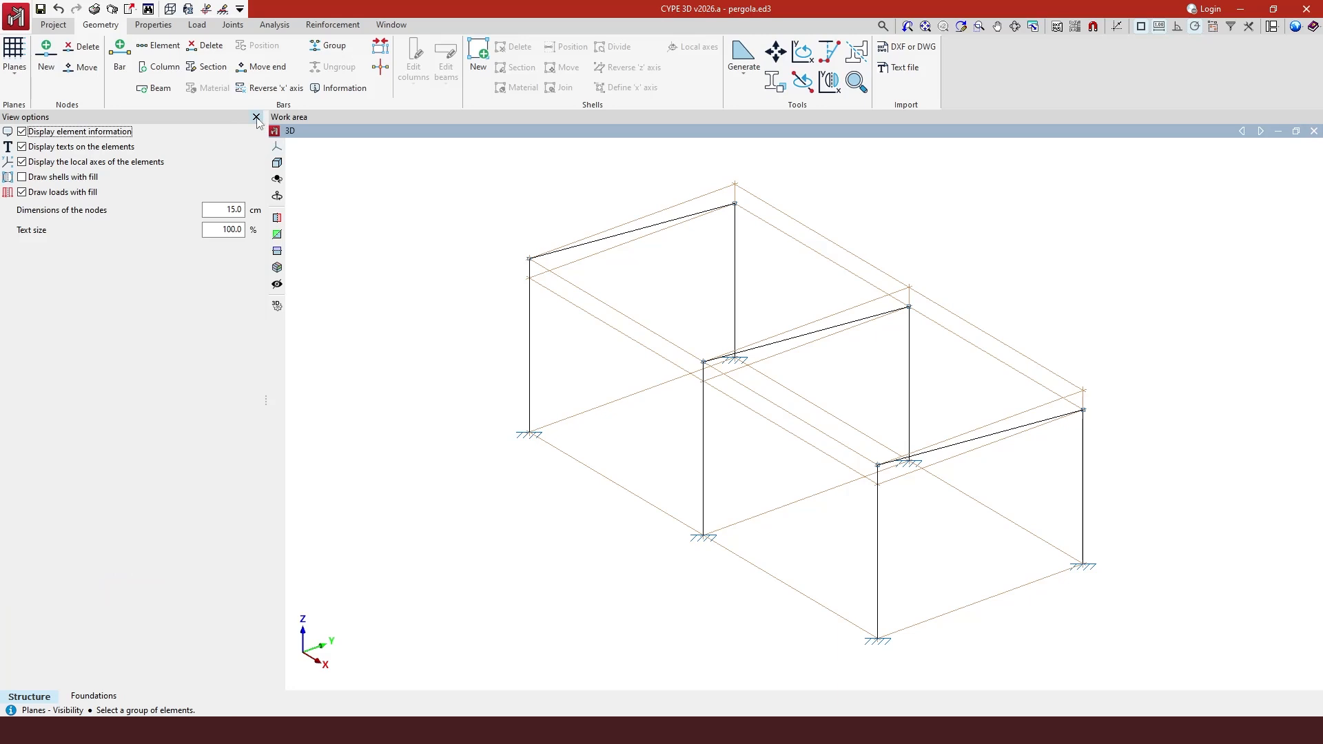
click(257, 118)
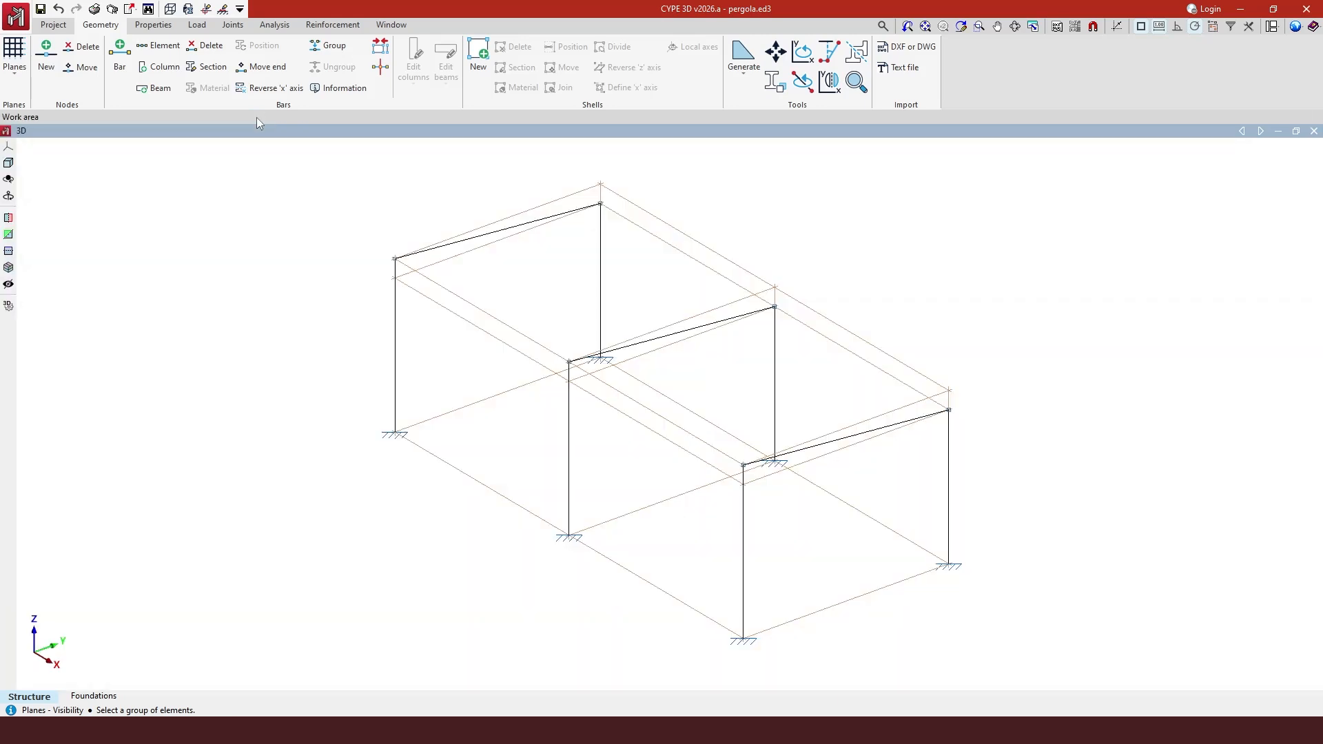
- Display the Properties panel again and restore the default window layout, with Properties docked alongside Tags
click(1271, 27)
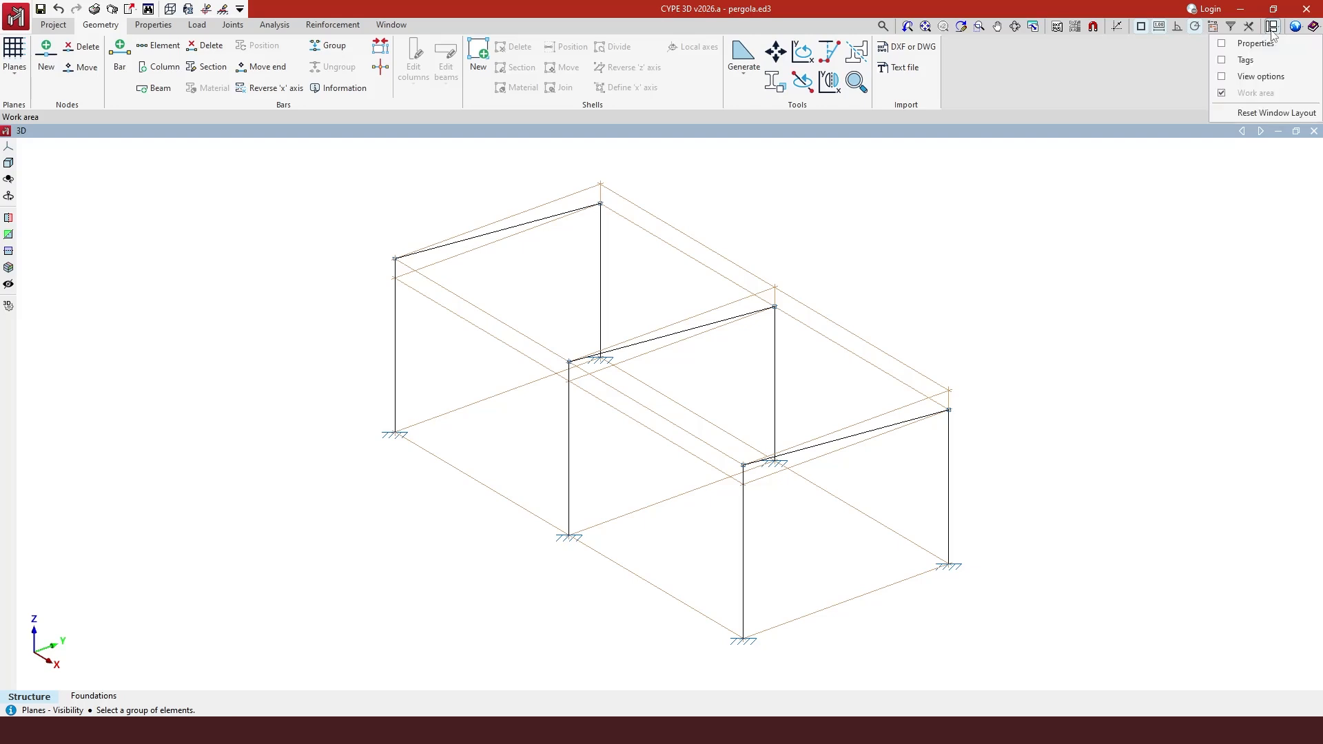
click(1221, 46)
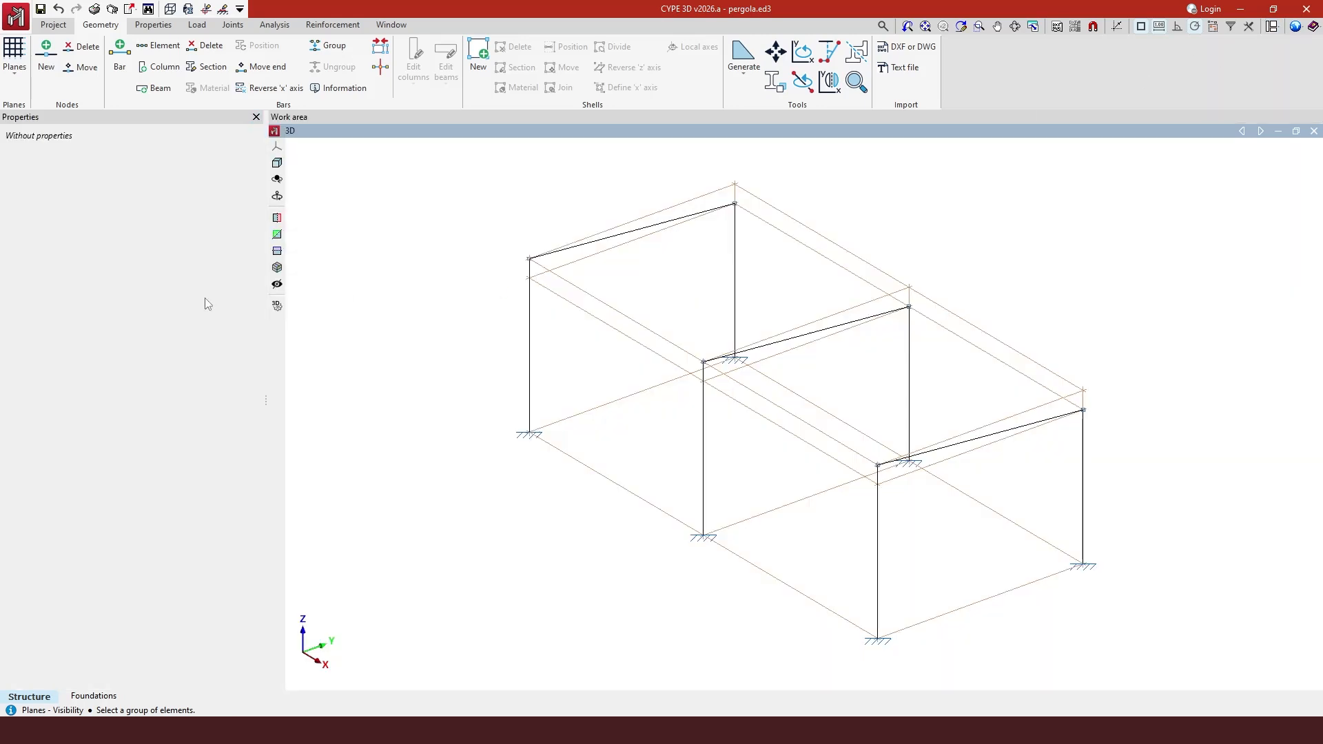
click(1272, 26)
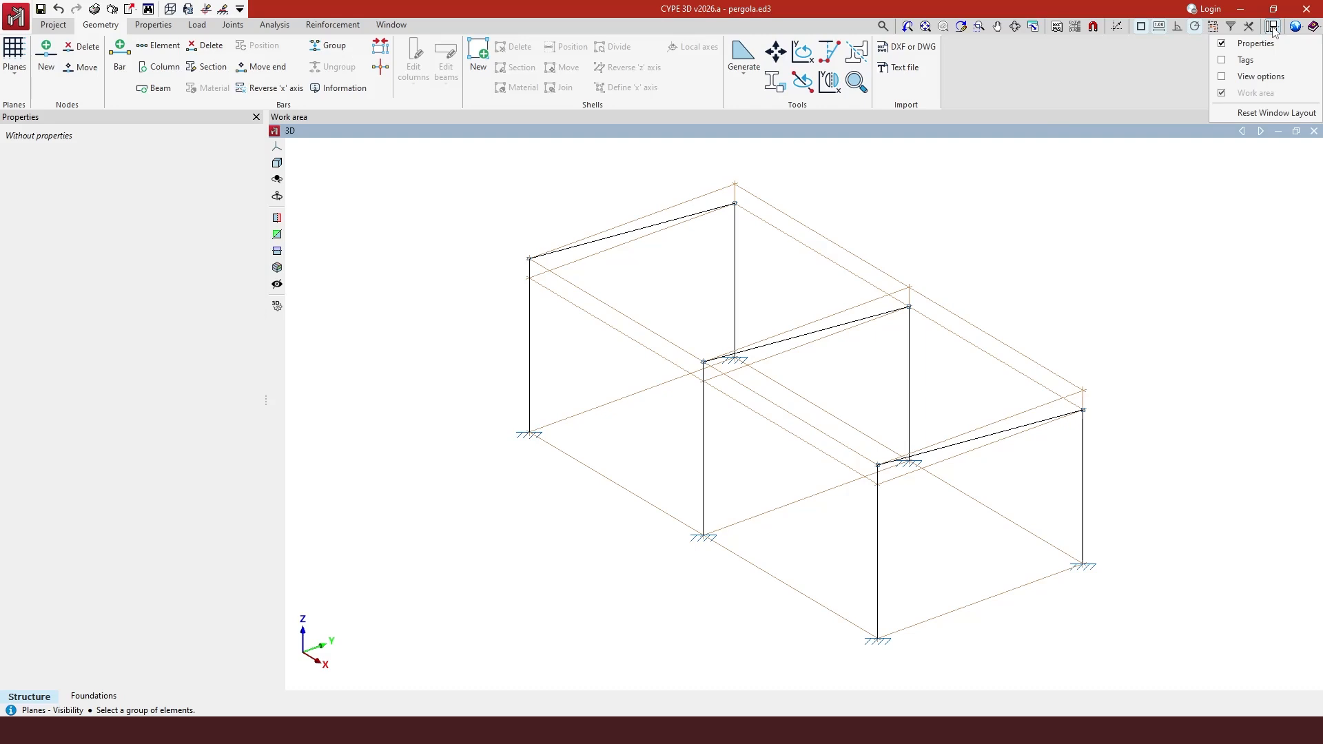
click(1278, 122)
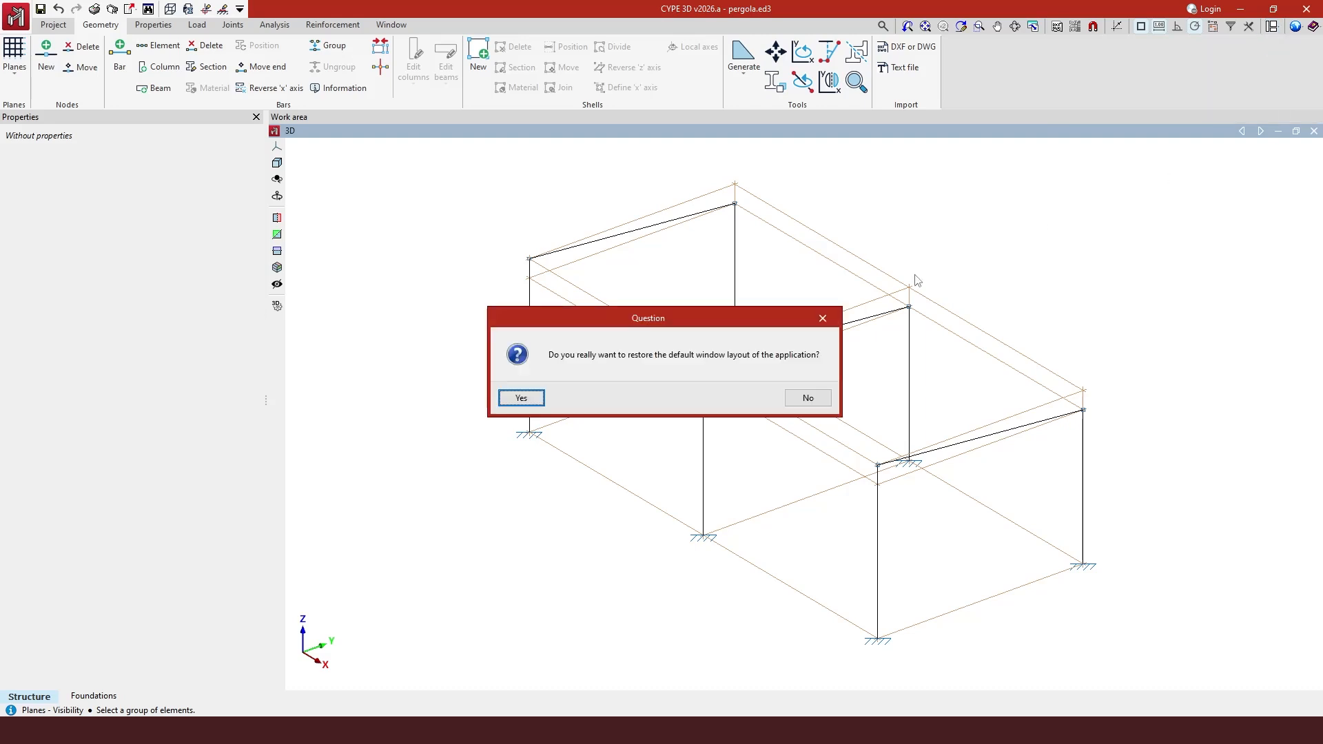
click(524, 398)
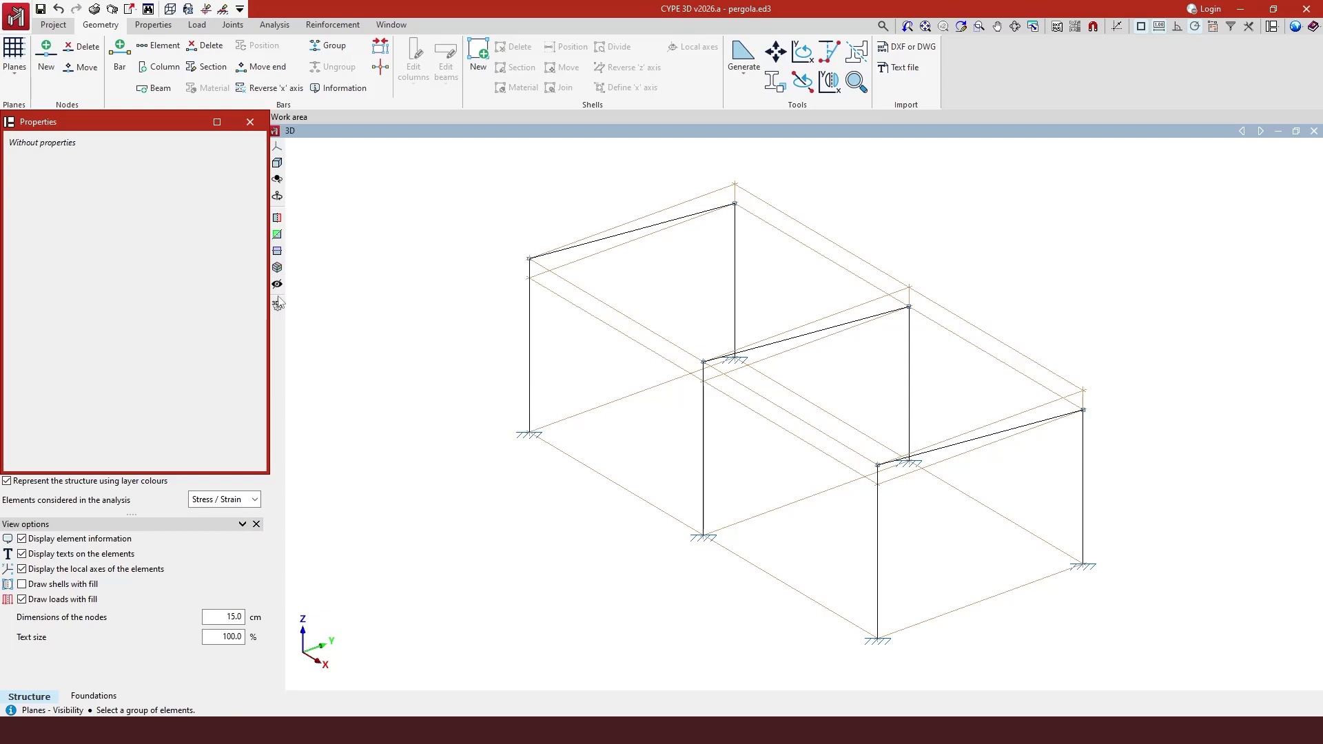
mouse_move(27, 124)
mouse_down()
mouse_move(329, 136)
mouse_move(335, 165)
mouse_move(14, 116)
mouse_up()
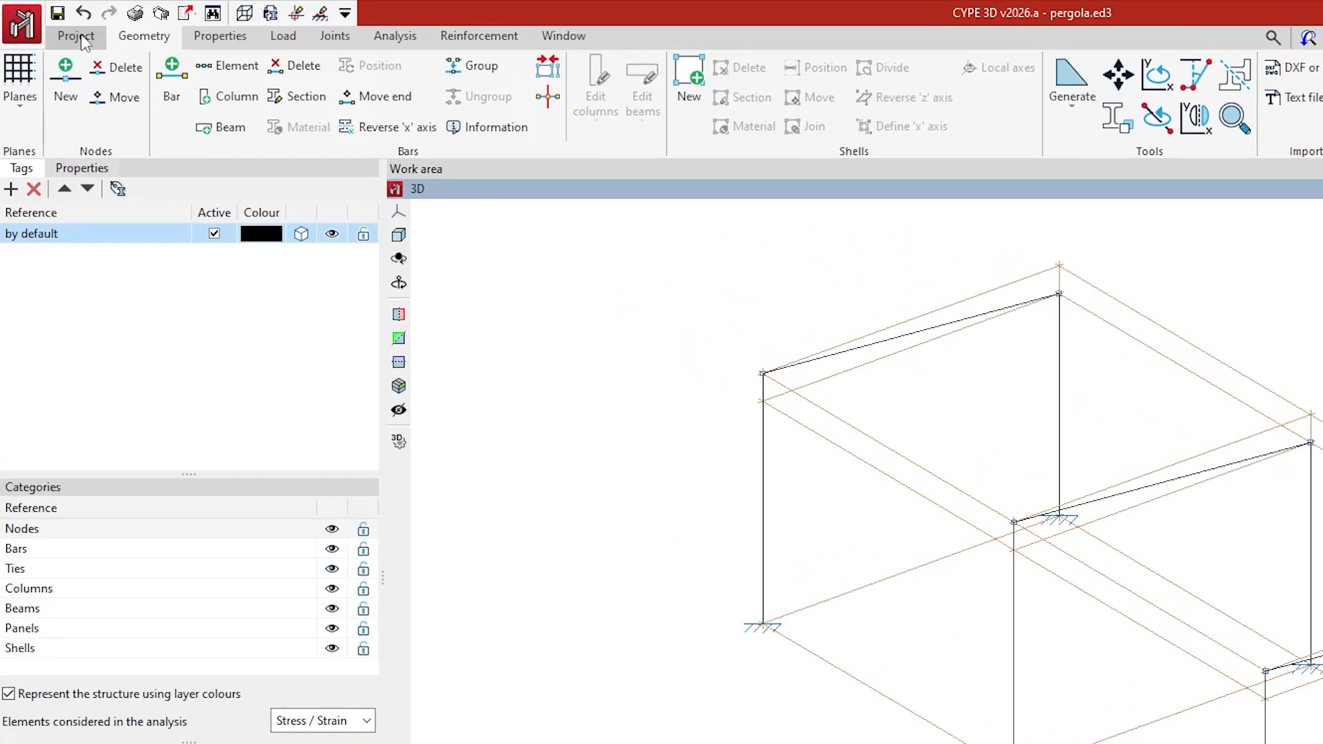
click(81, 40)
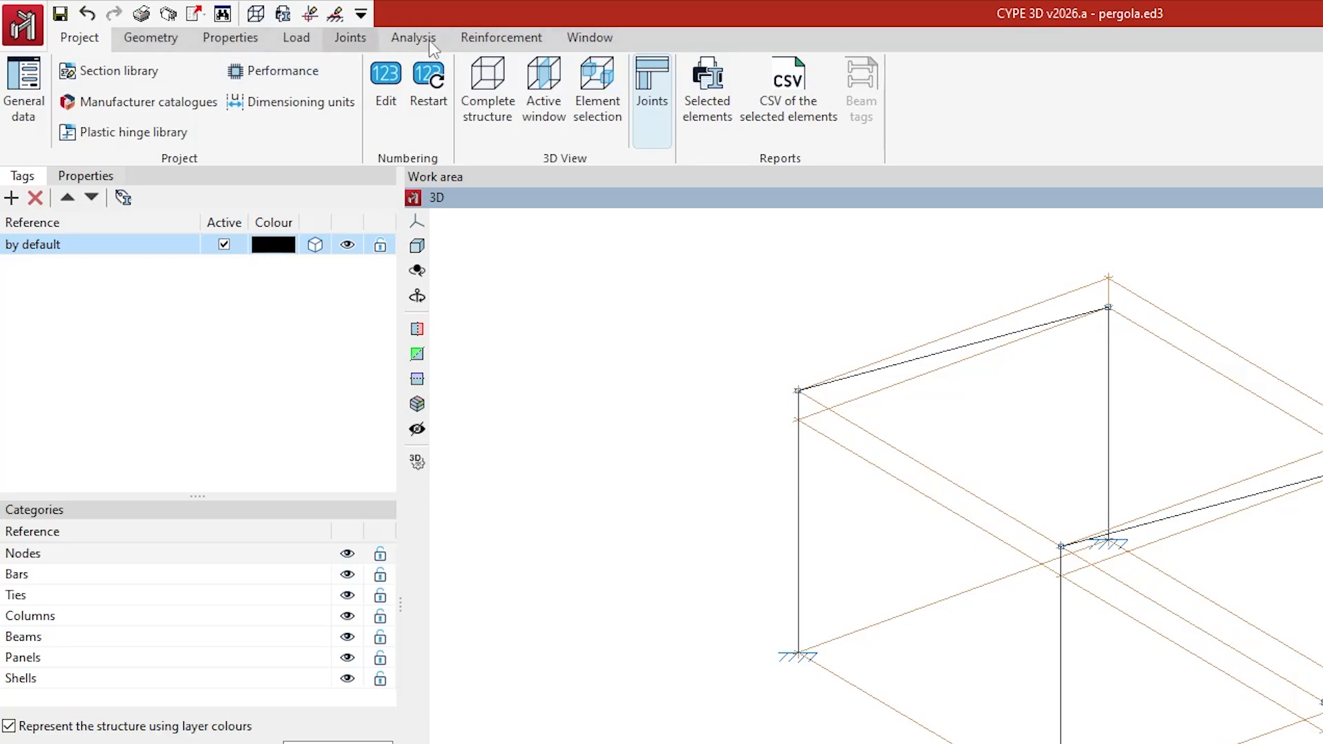
click(162, 40)
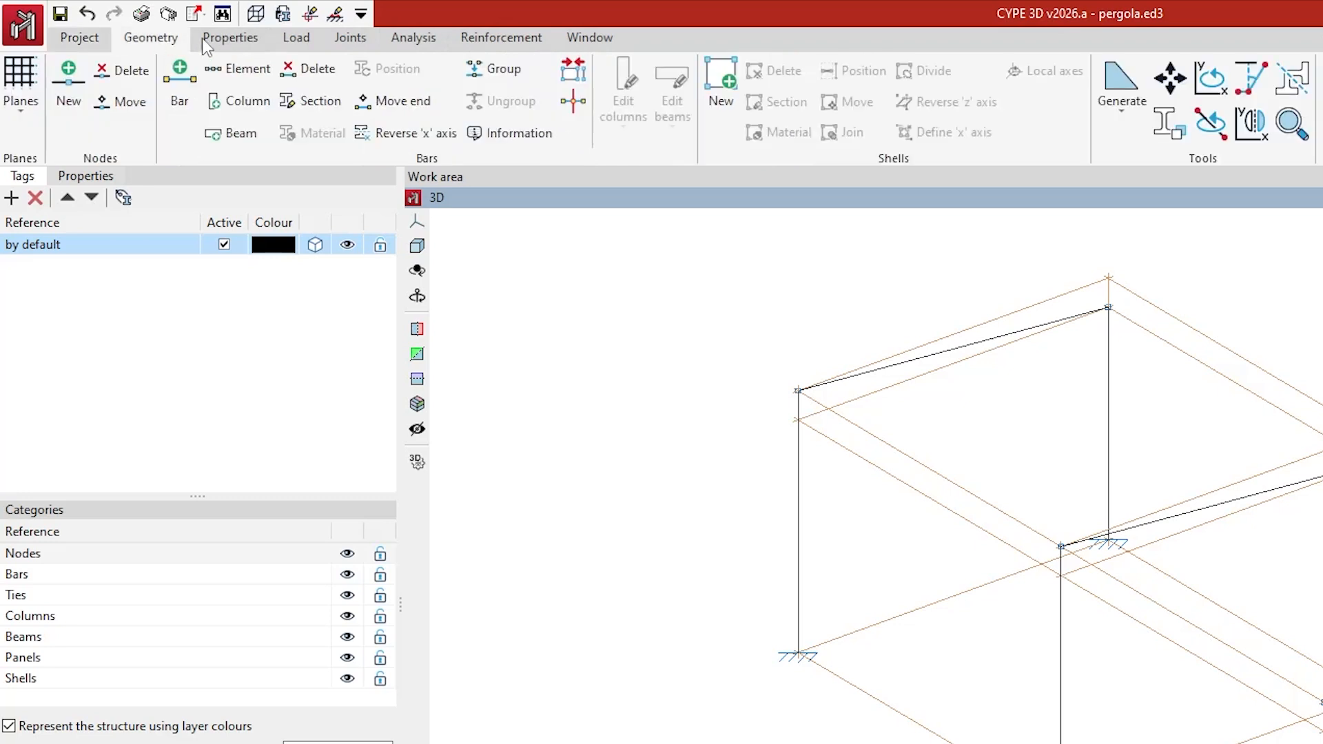
click(229, 38)
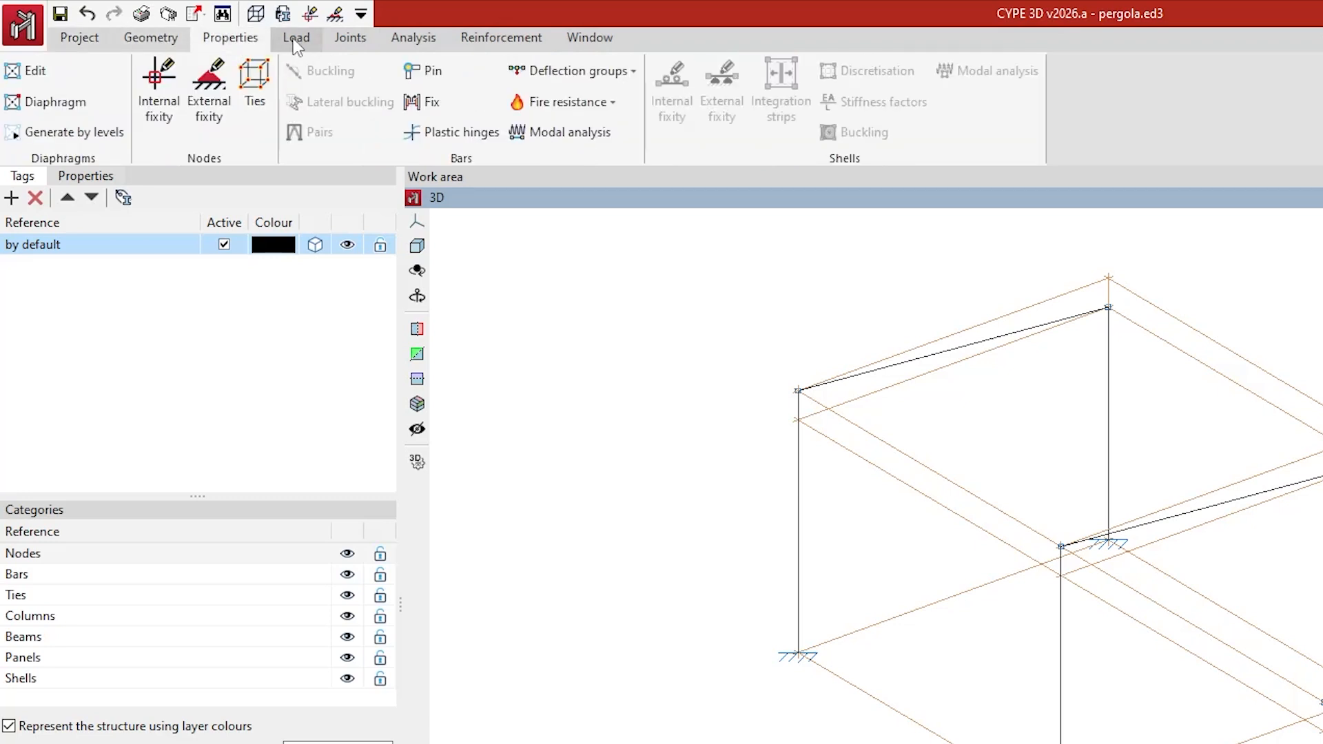
click(296, 39)
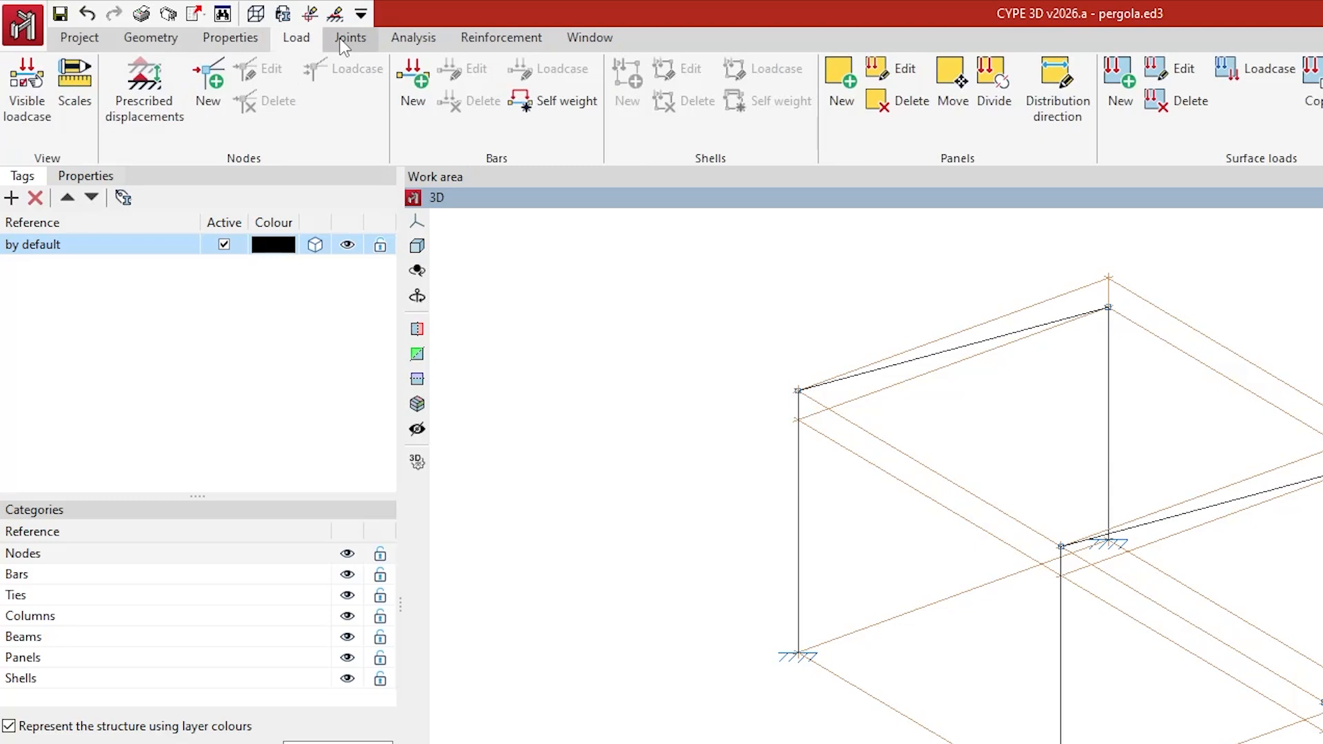
click(343, 40)
click(405, 40)
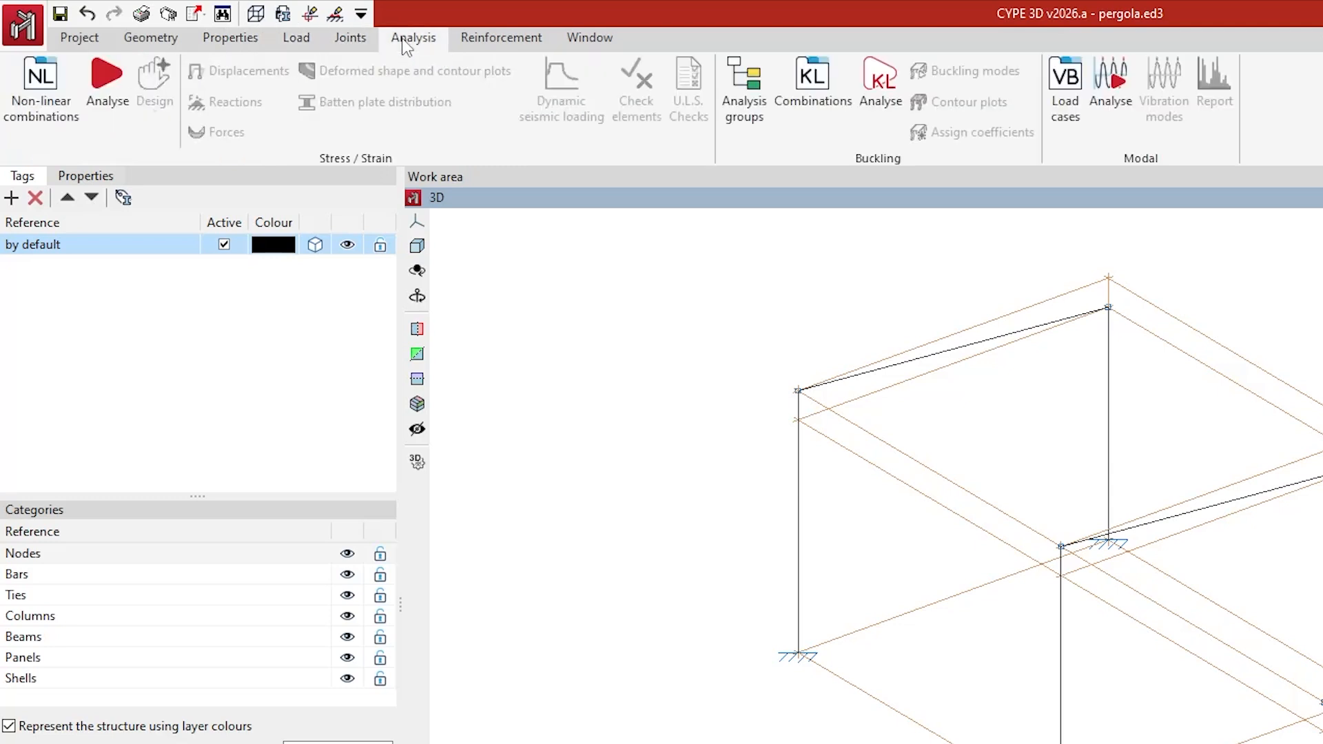
click(491, 38)
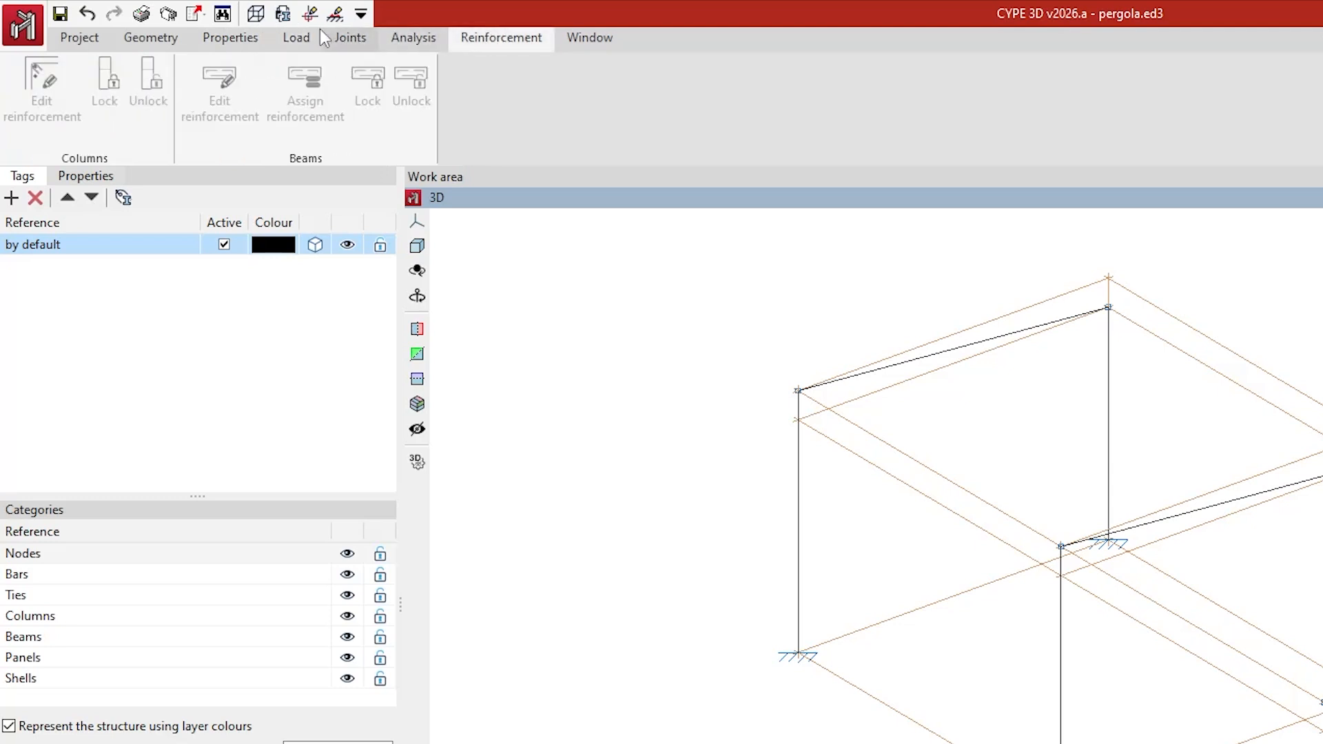
- Review the quick access toolbar's configuration options and its available commands, closing them without changes
click(102, 41)
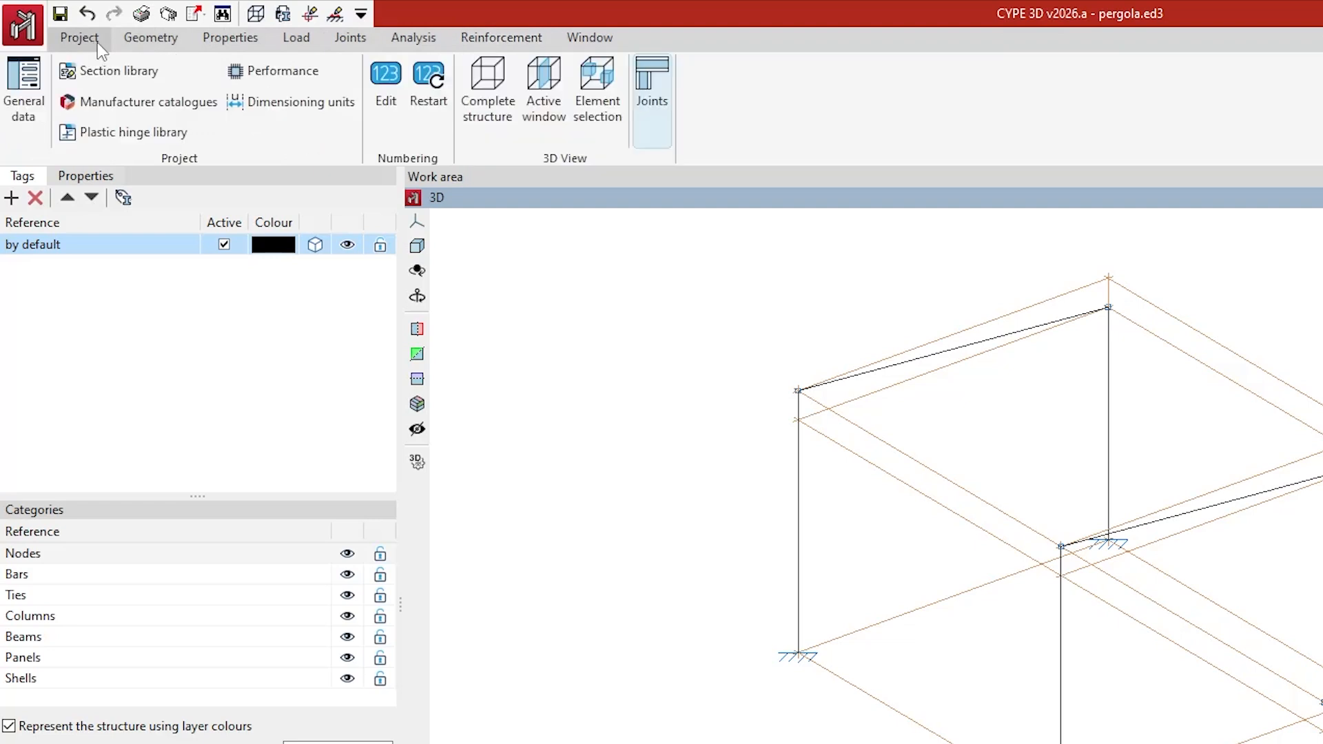
click(361, 14)
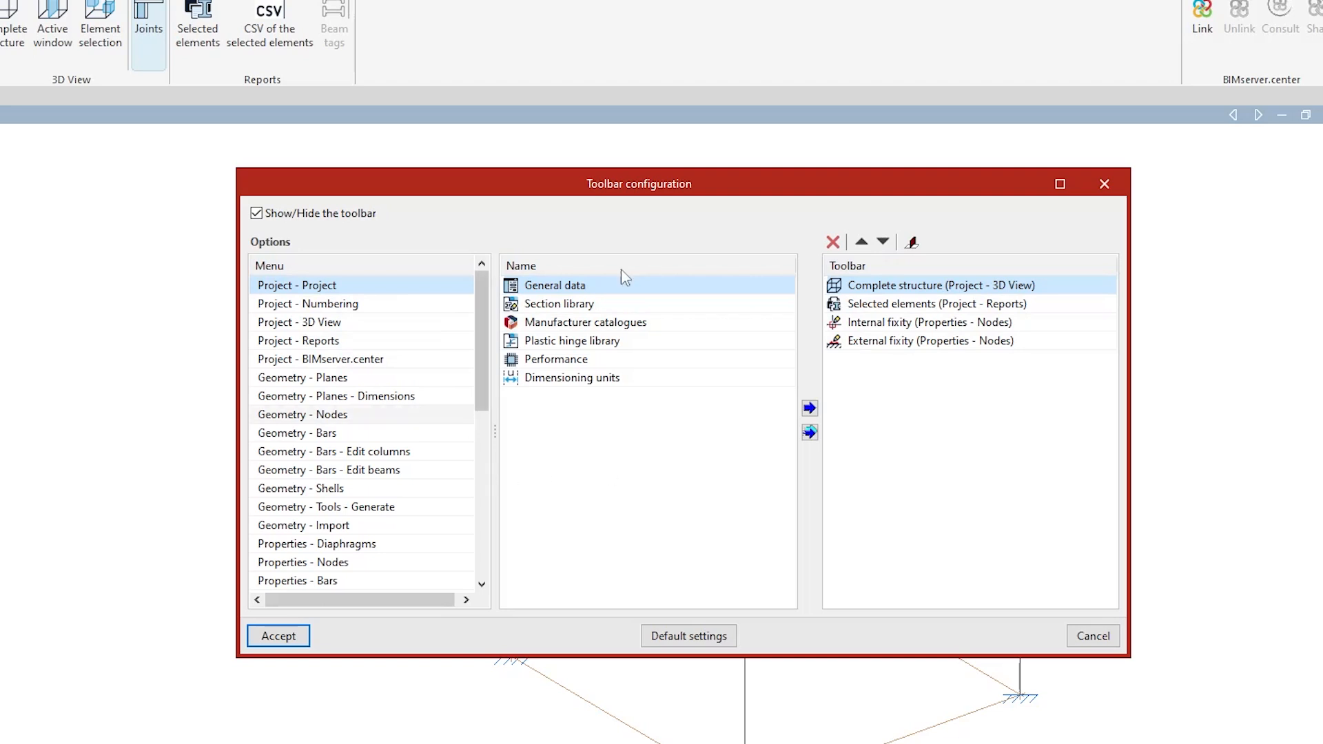
click(1105, 184)
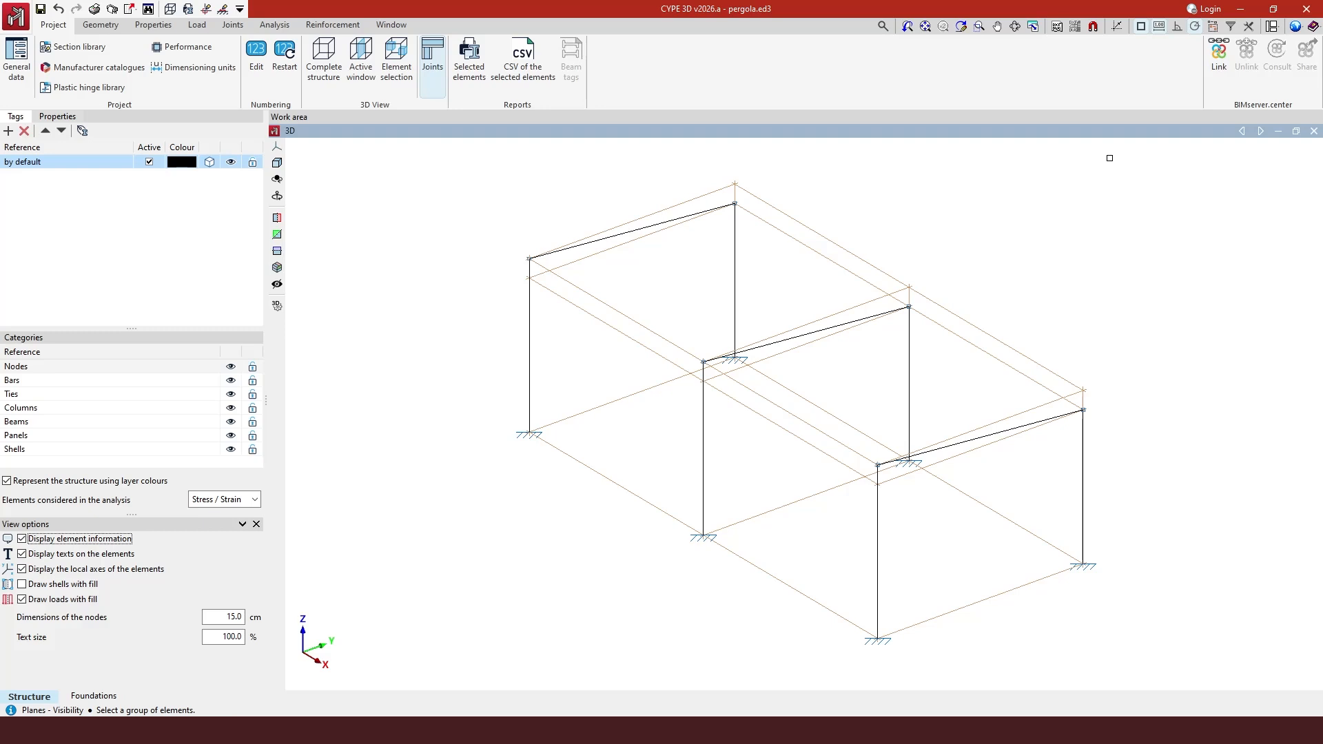
- Open the command search and examine the keyboard shortcuts available for all applications
click(883, 26)
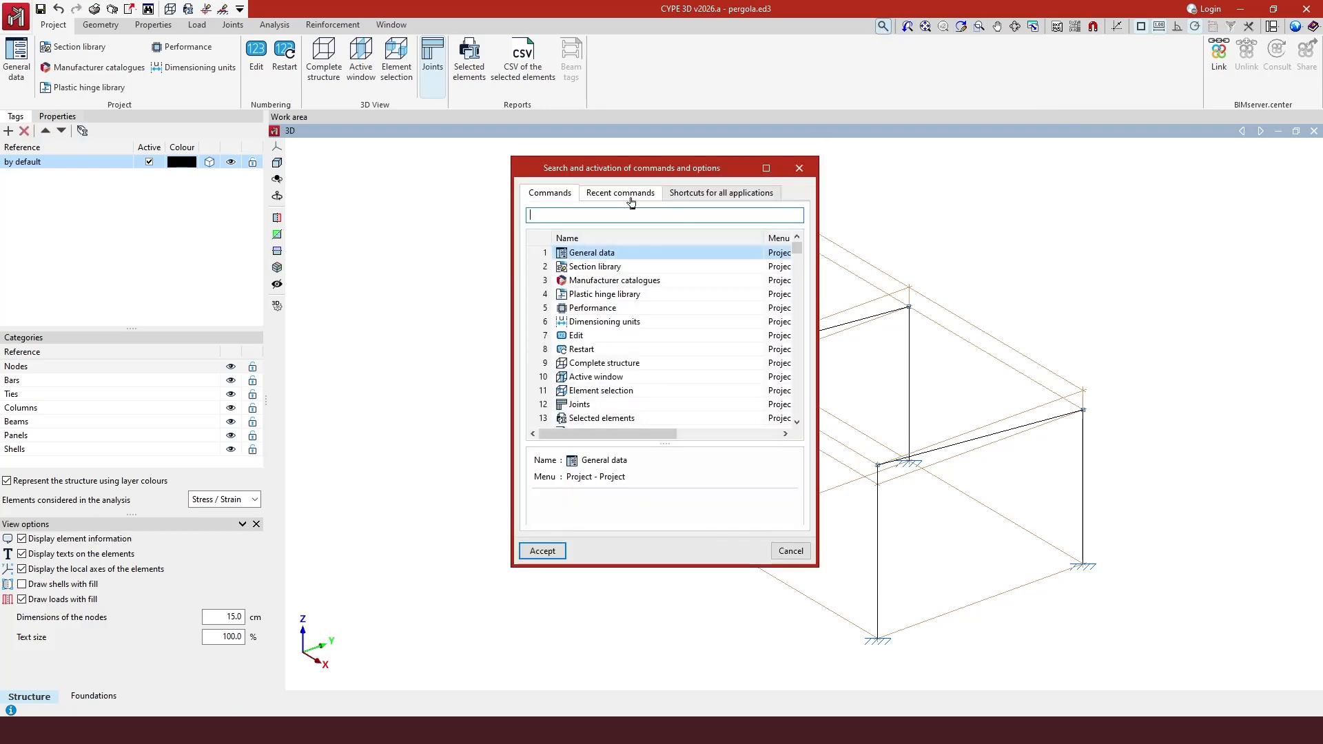
click(715, 196)
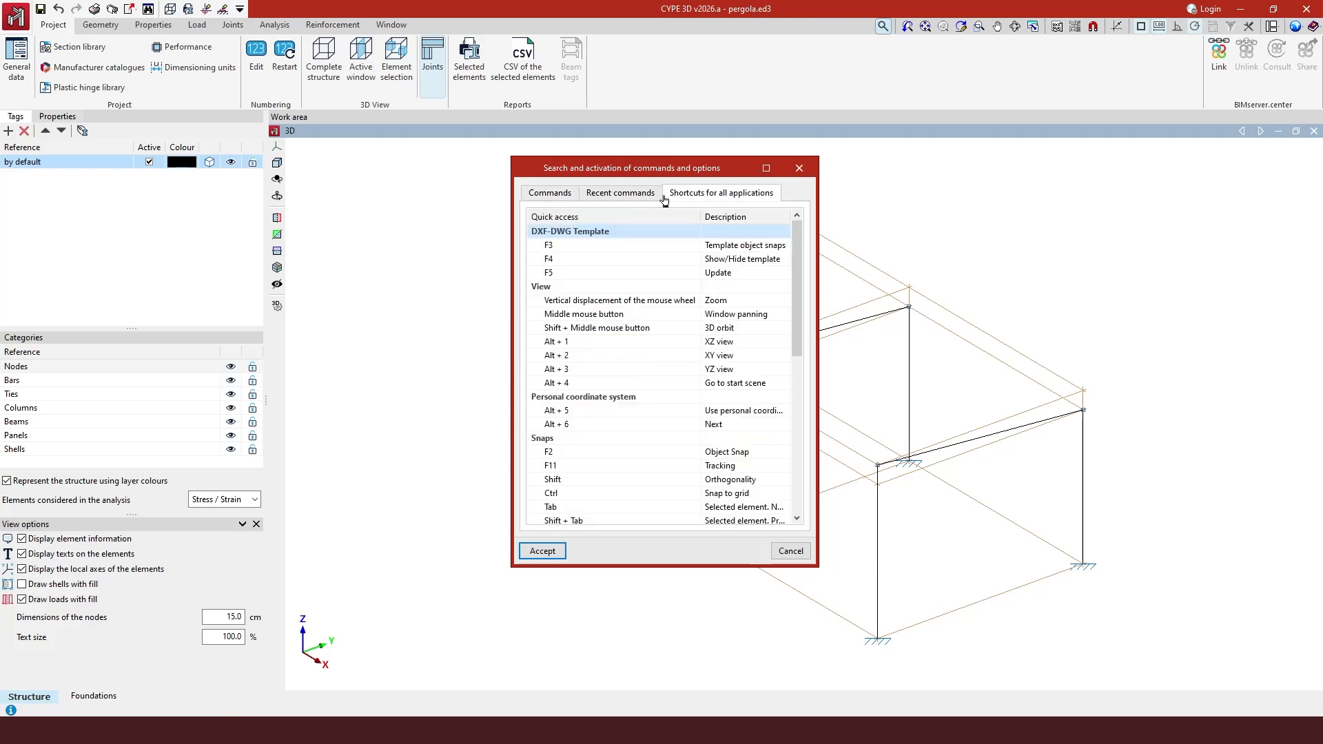
click(800, 168)
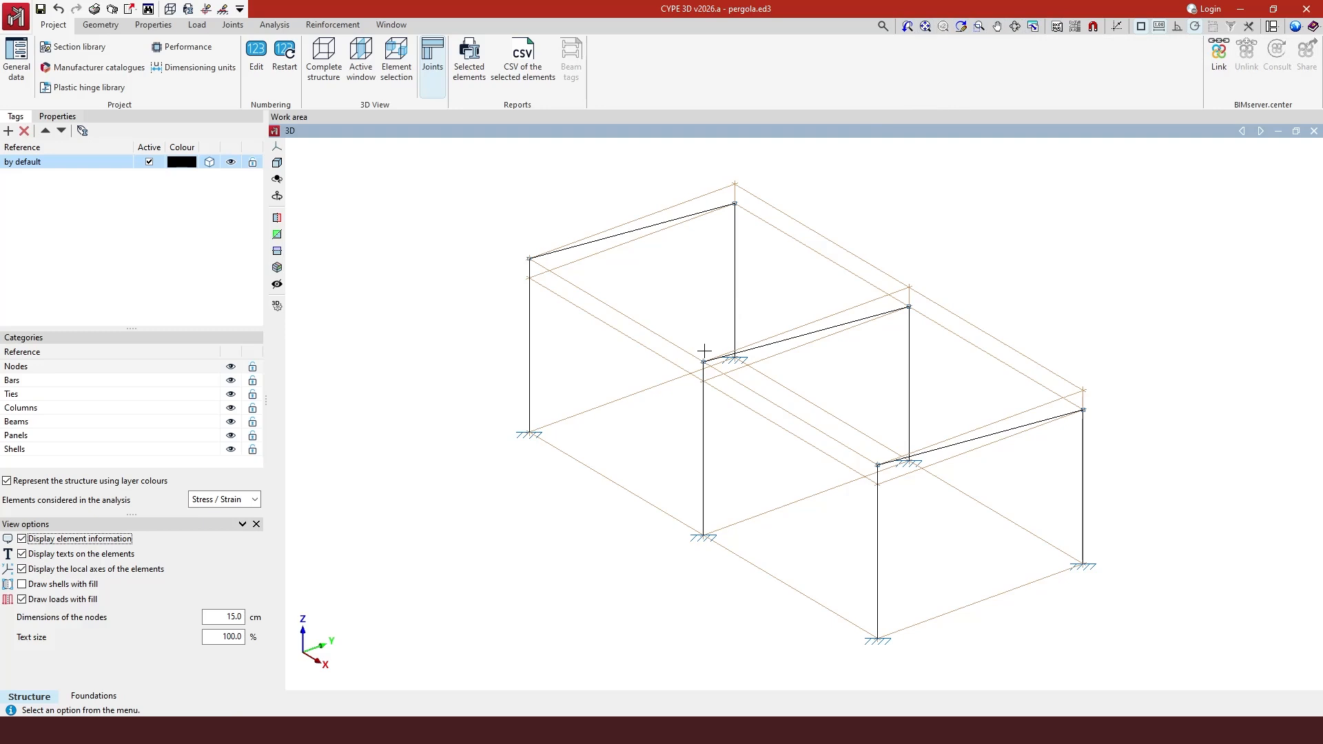
- Zoom the pergola out and fit it to the window, magnify one column's base support, and fit the whole model again
scroll(704, 352, down, 4)
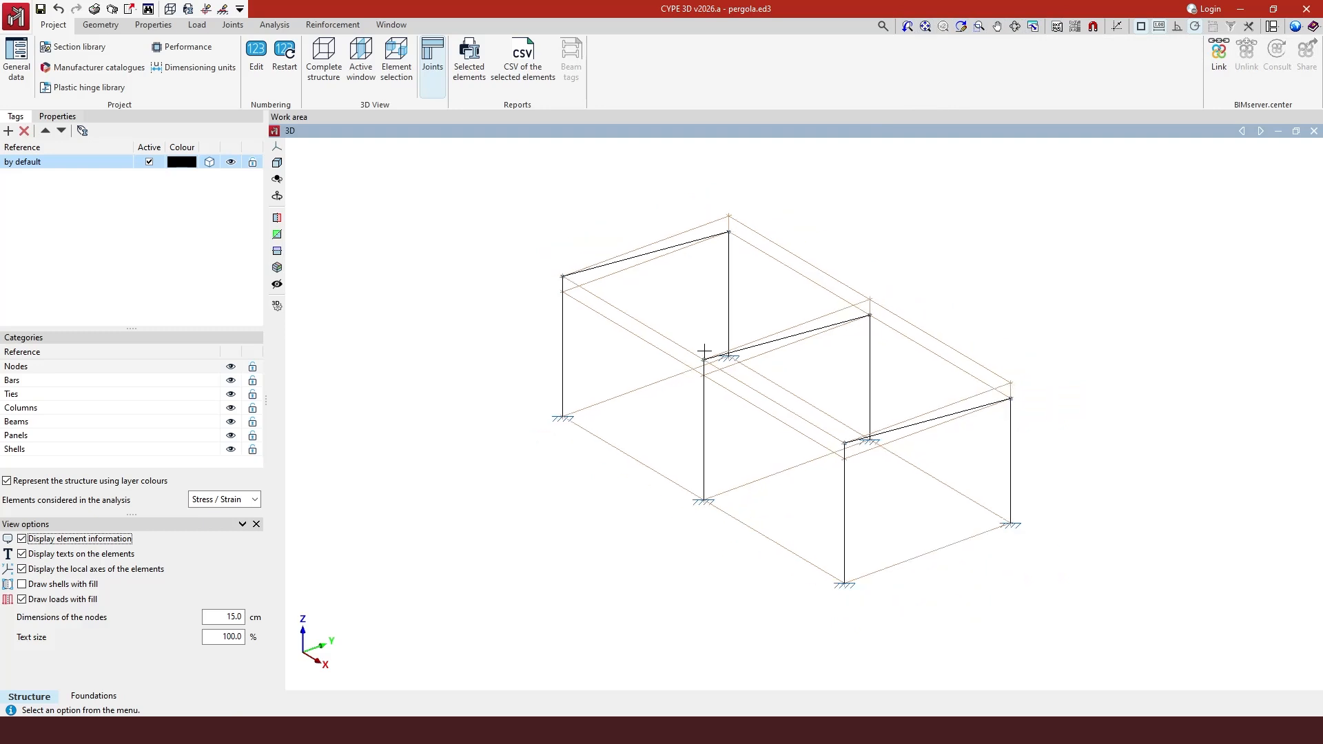
scroll(704, 351, down, 3)
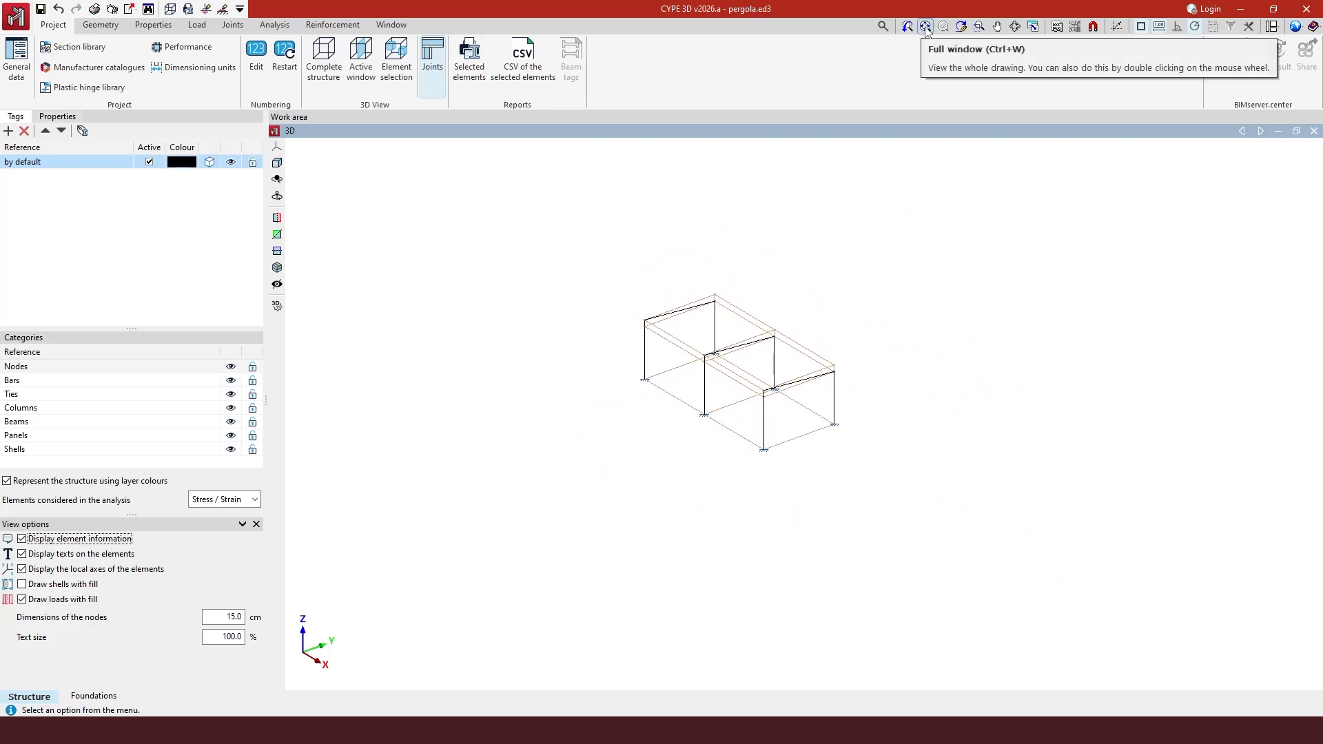
click(925, 27)
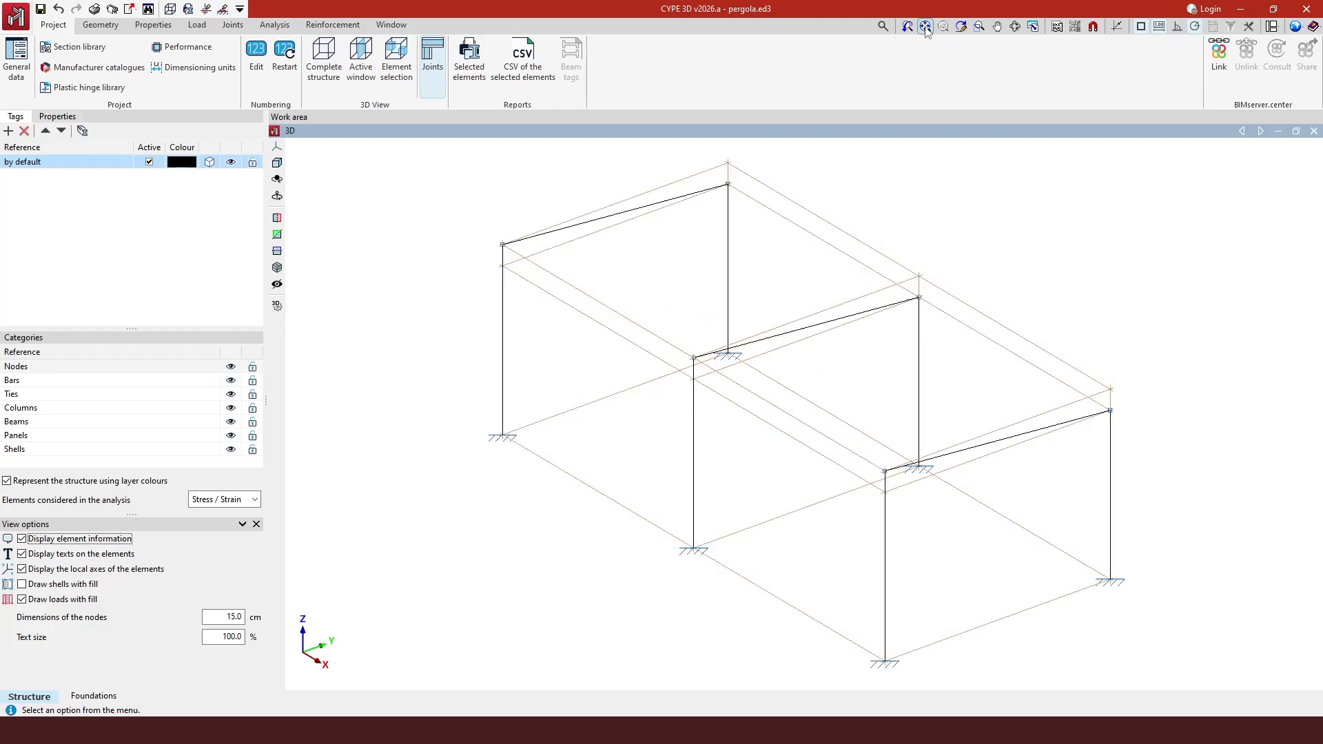
click(979, 28)
click(558, 471)
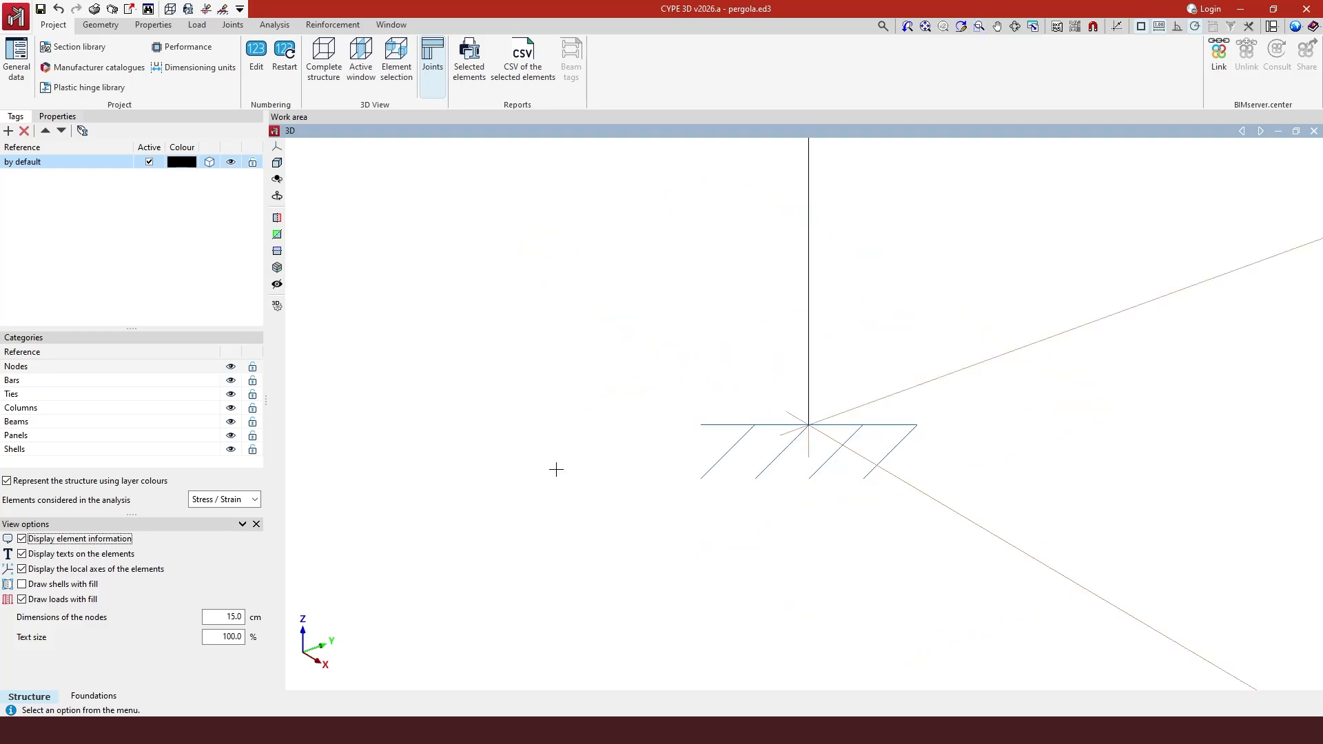
click(925, 32)
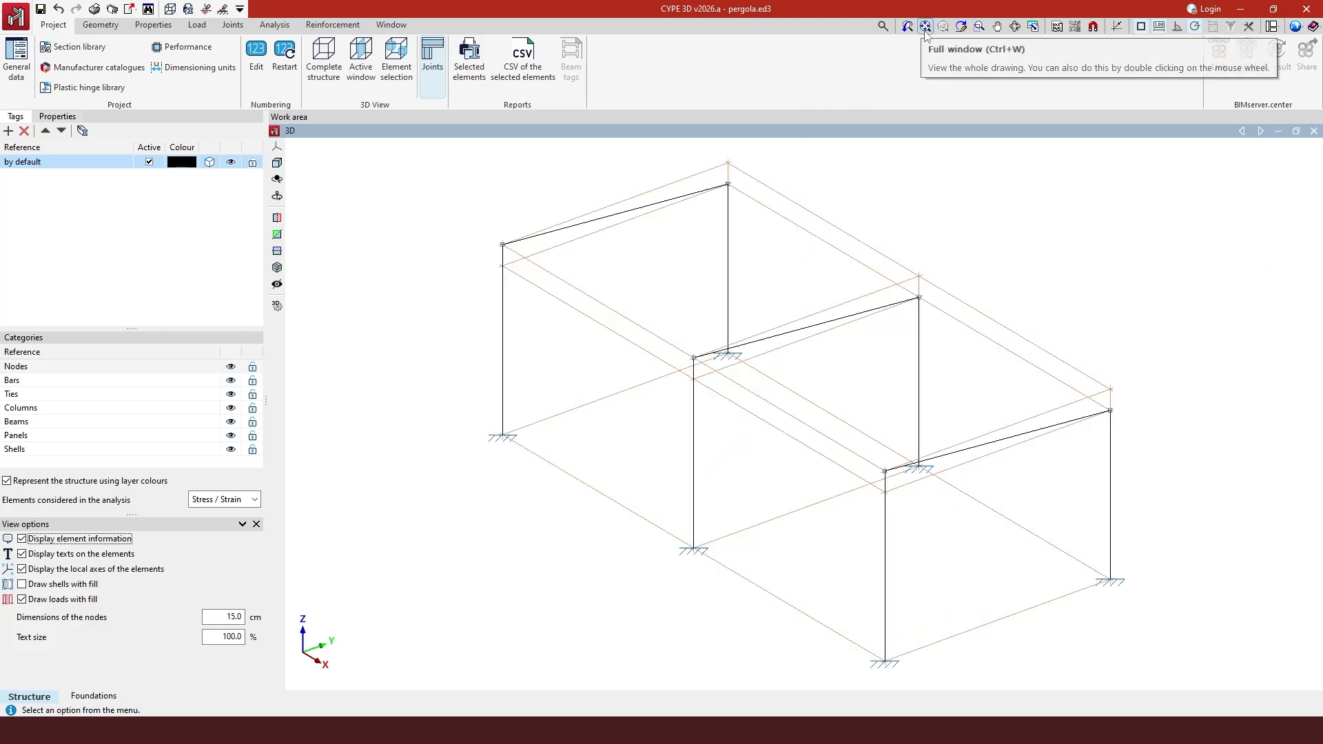
- Examine the options for printing the current view or saving it as a file, closing them without saving
click(1034, 28)
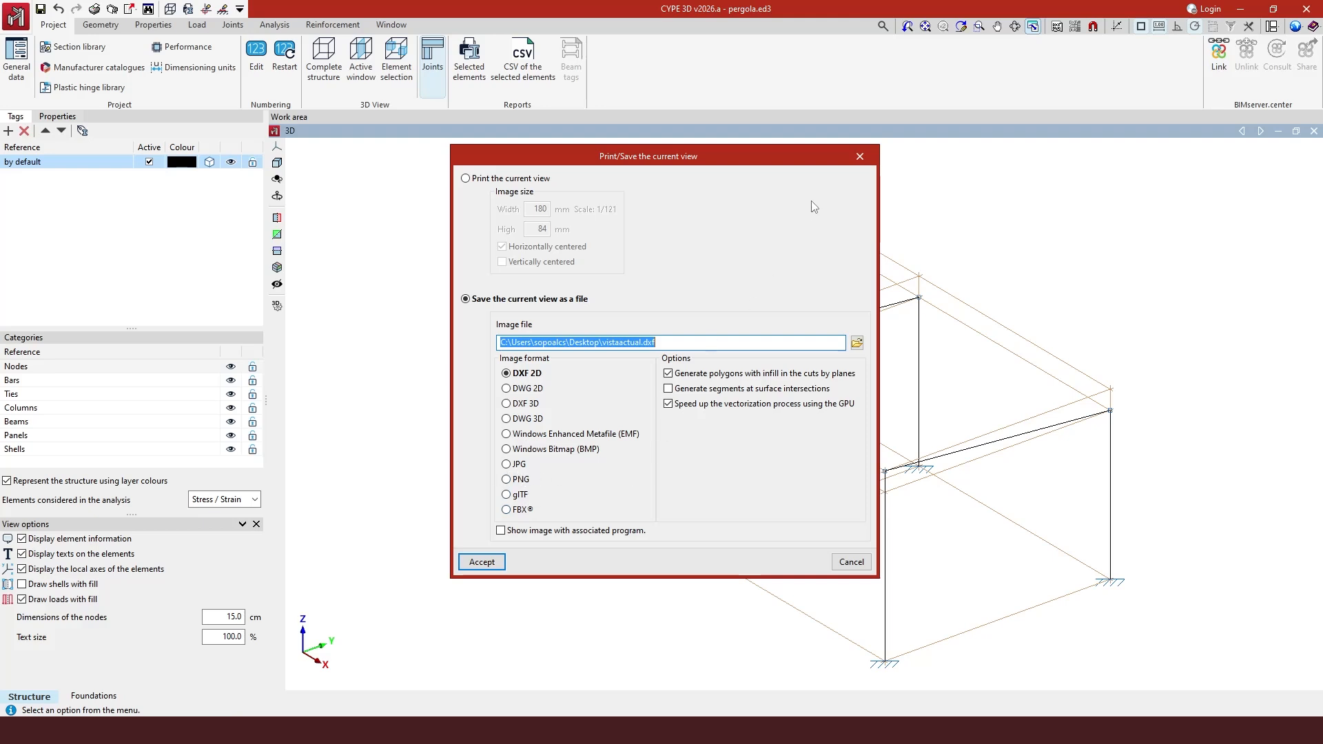
click(859, 157)
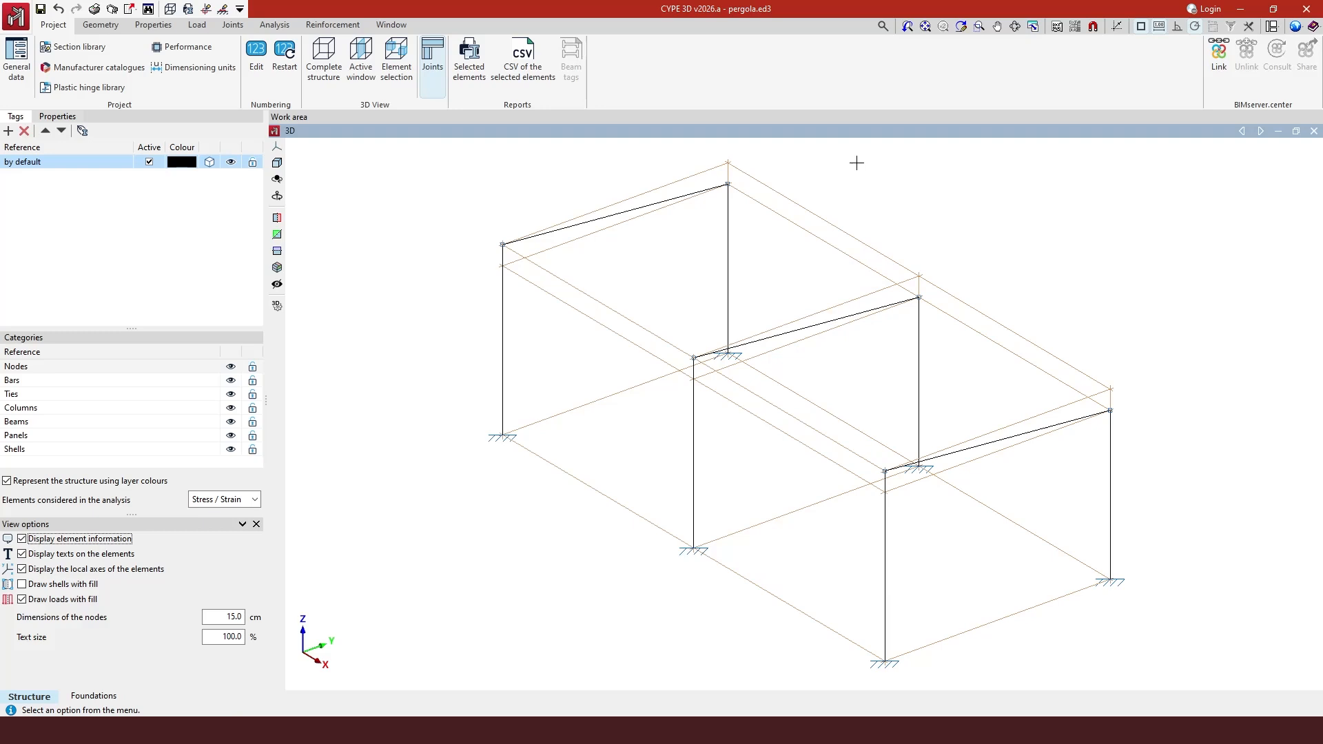
- Load vistaactual.dxf from the Desktop as a new template view in the template views manager
click(1056, 27)
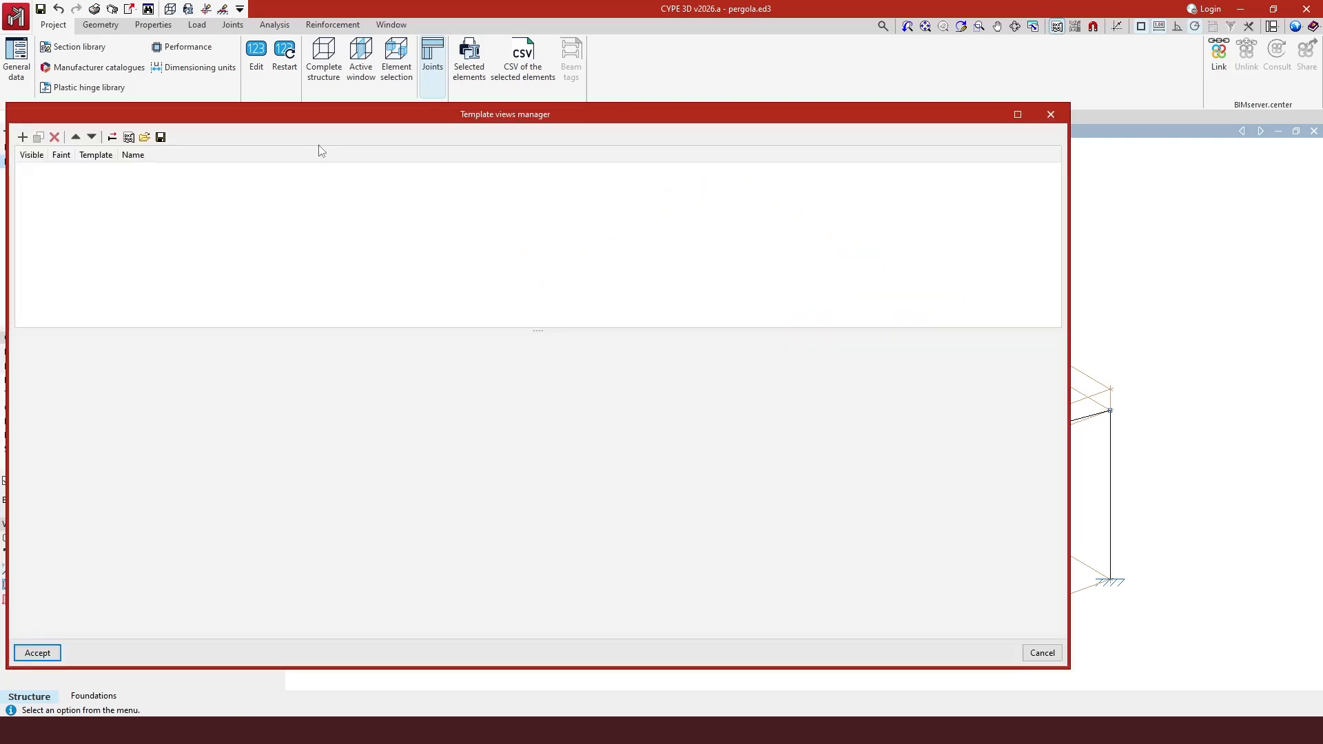
click(23, 137)
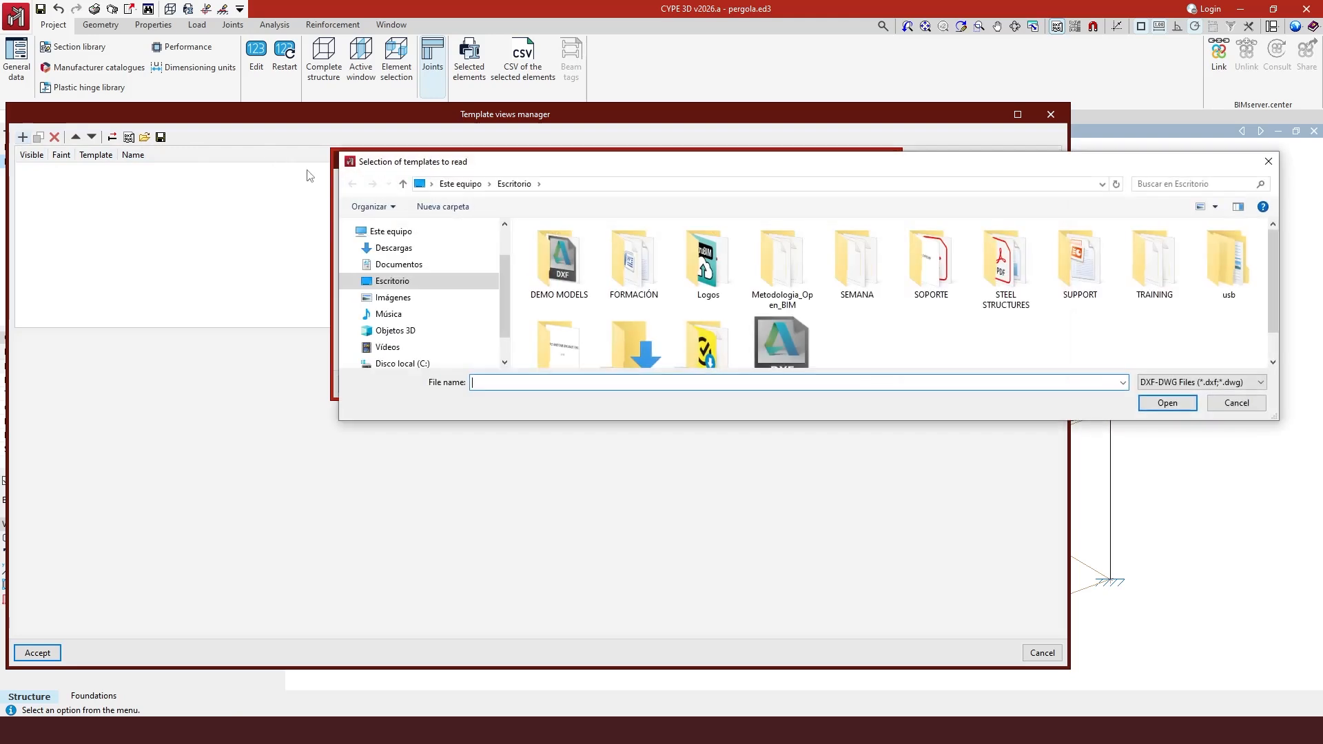
click(570, 183)
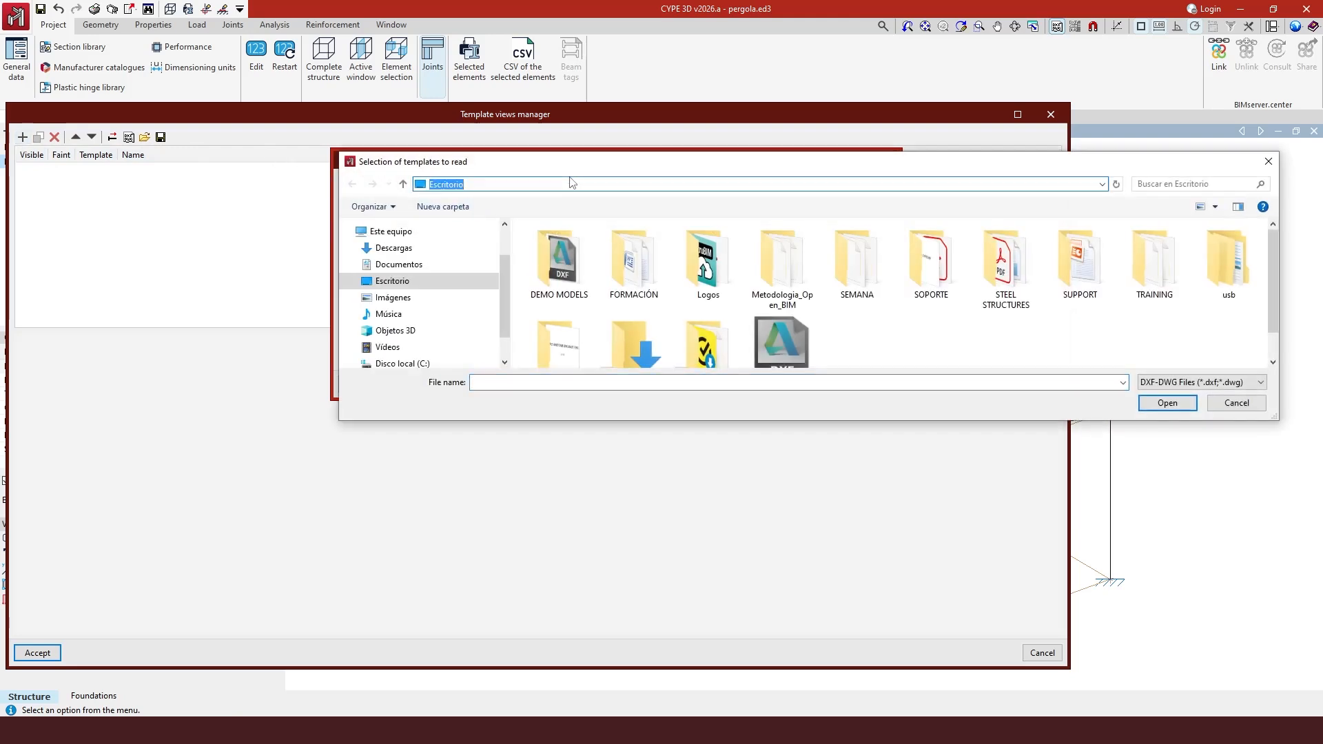
text(C:\Users\sopoalcs\Desktop\vistaactual.dxf)
click(562, 380)
text(C:\Users\sopoalcs\Desktop\vistaactual.dxf)
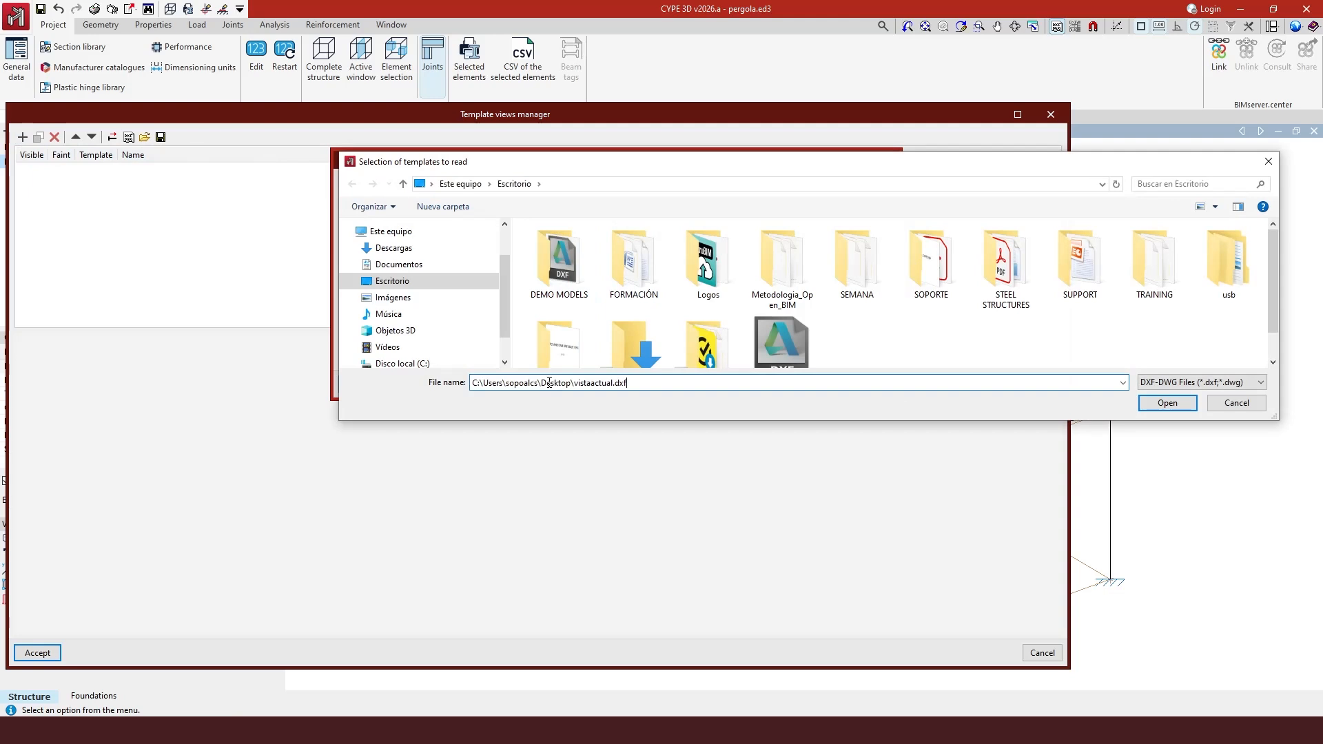
key(Return)
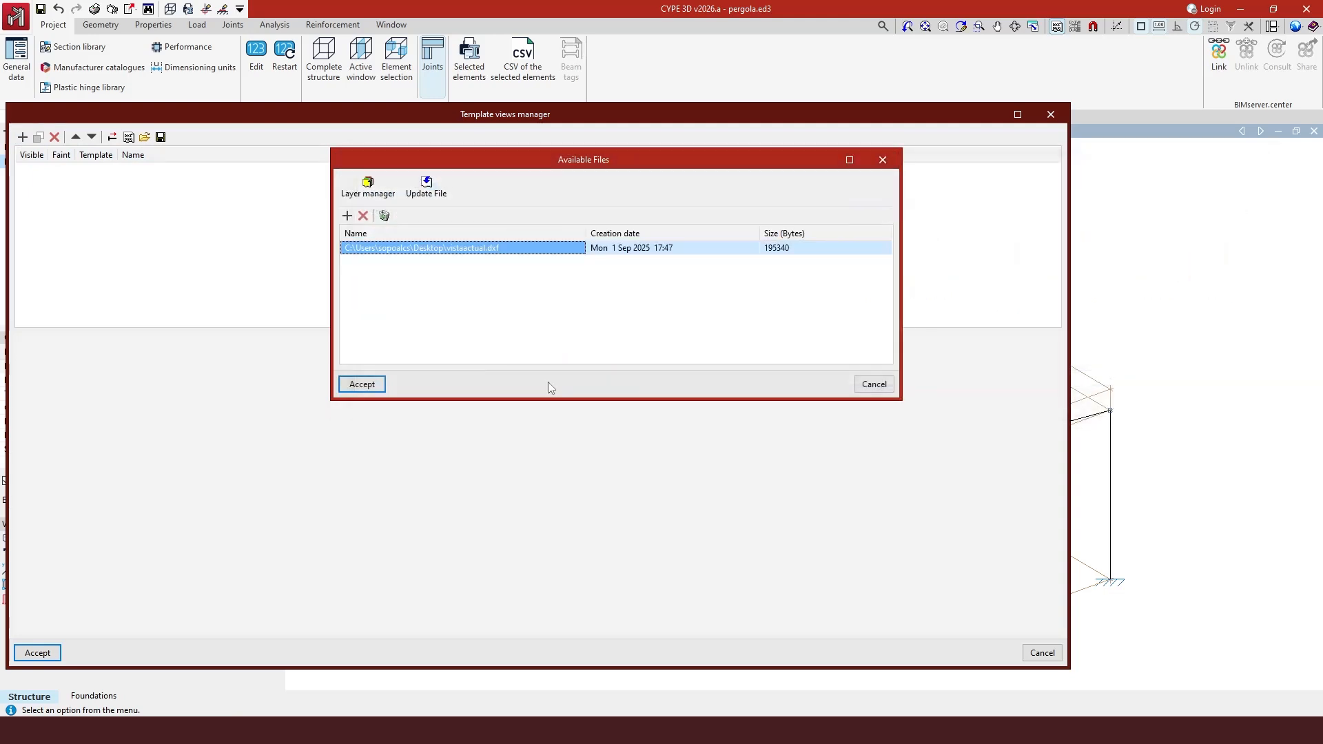
click(371, 387)
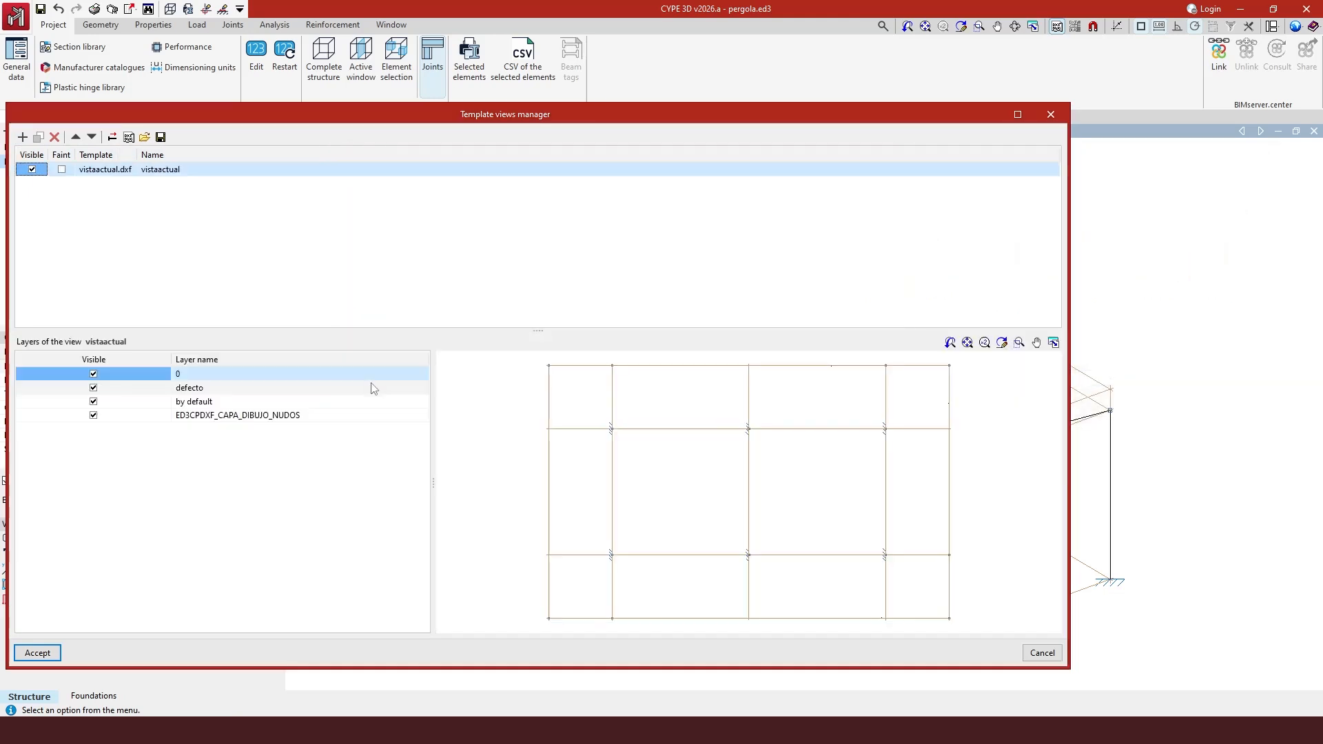
click(37, 655)
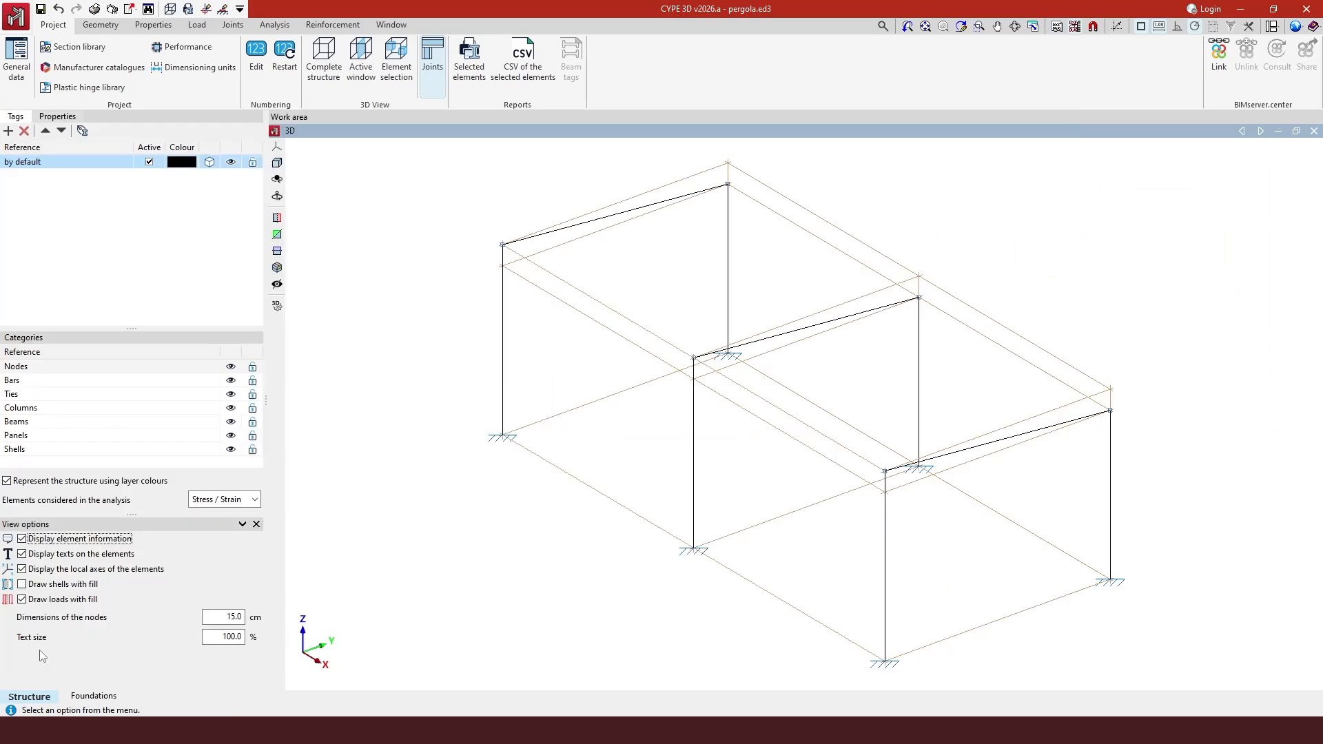
- Display the vistaactual template view in the 3D work area together with the pergola
click(1075, 28)
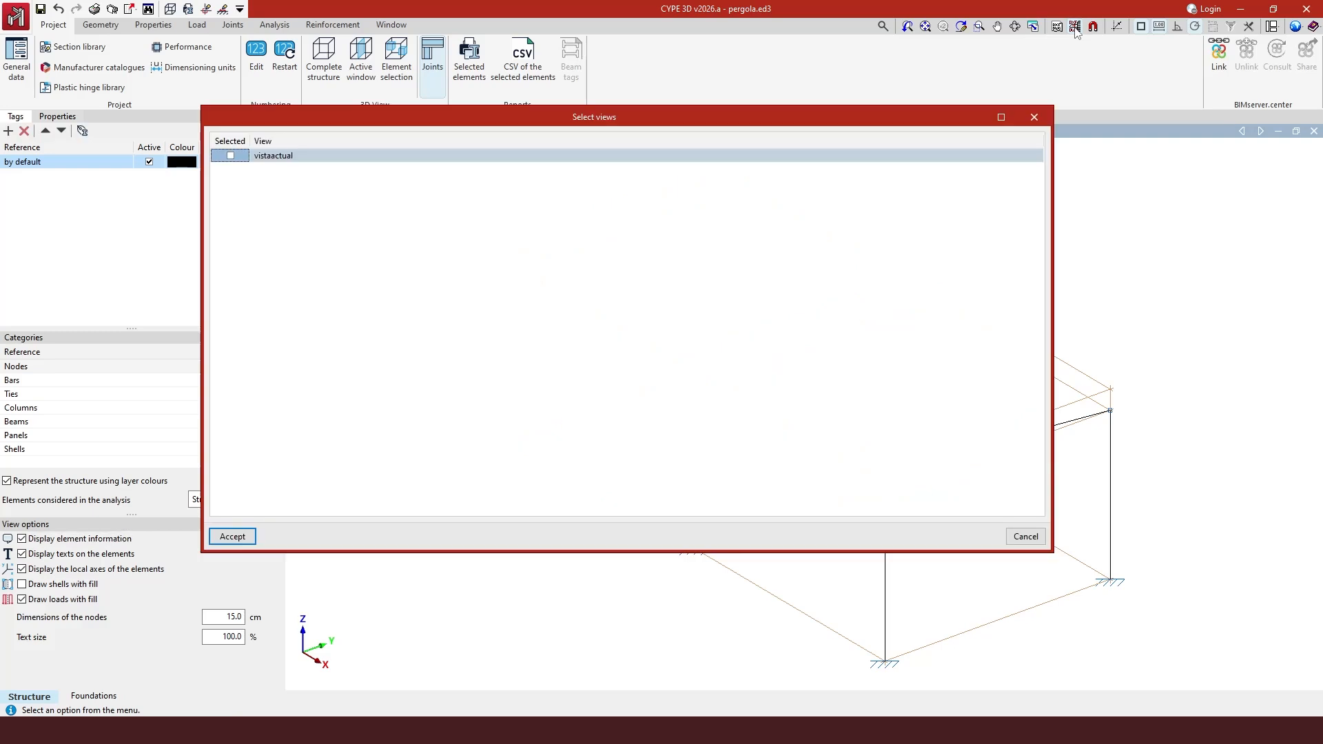
click(231, 156)
click(232, 536)
scroll(1049, 429, down, 3)
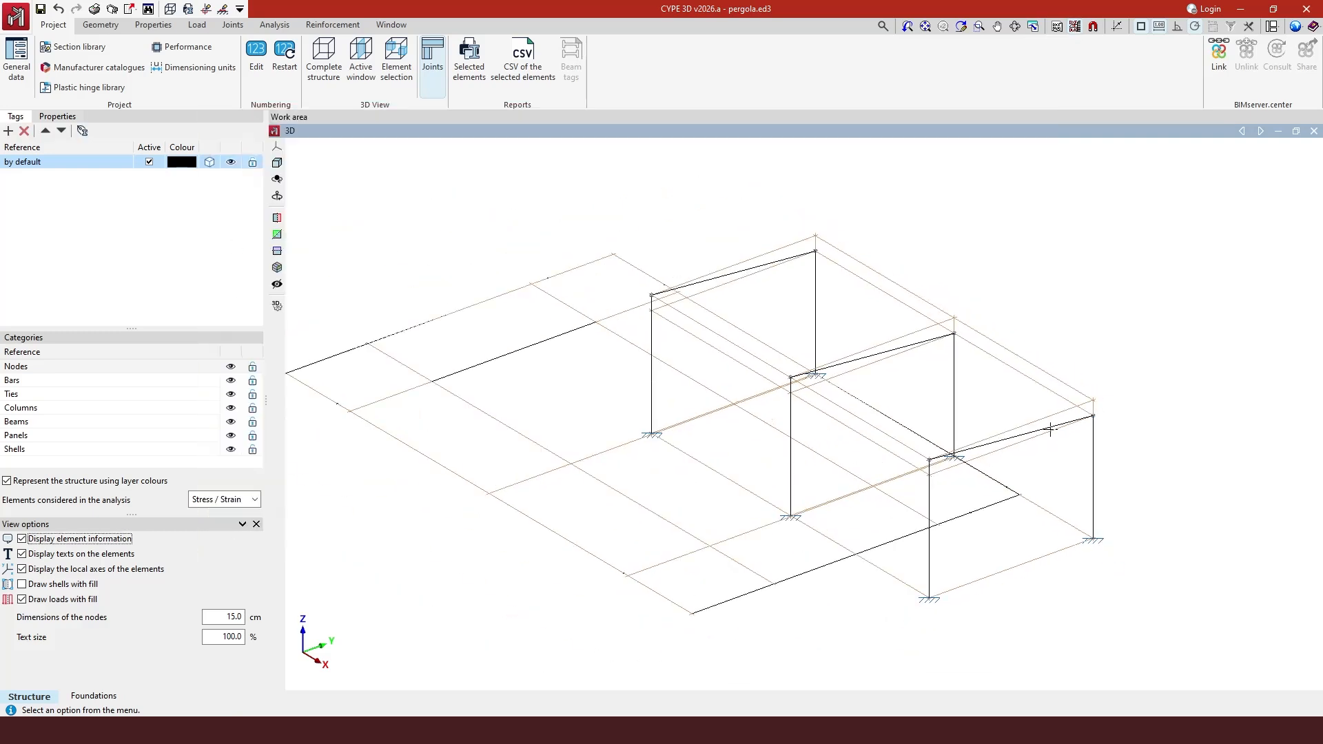
- Activate the template object snaps and enable the Intersection snap
click(1093, 27)
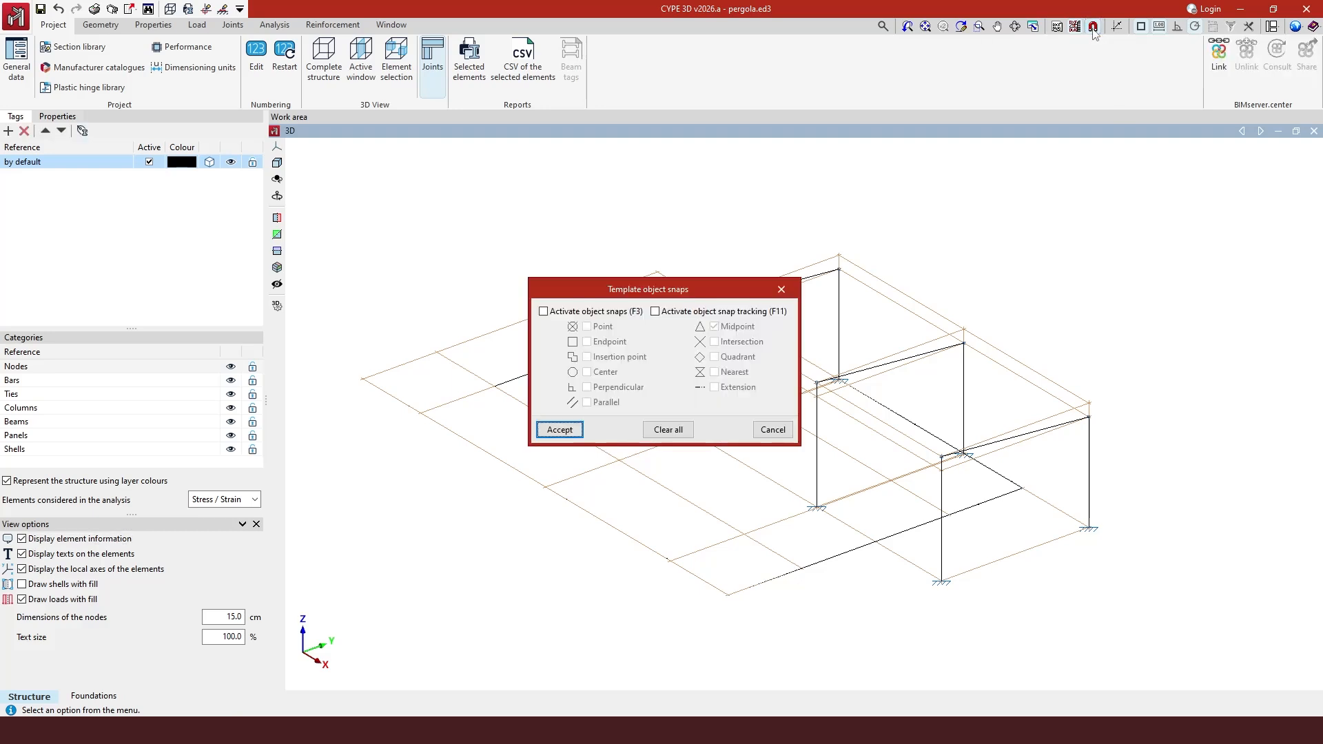
click(545, 311)
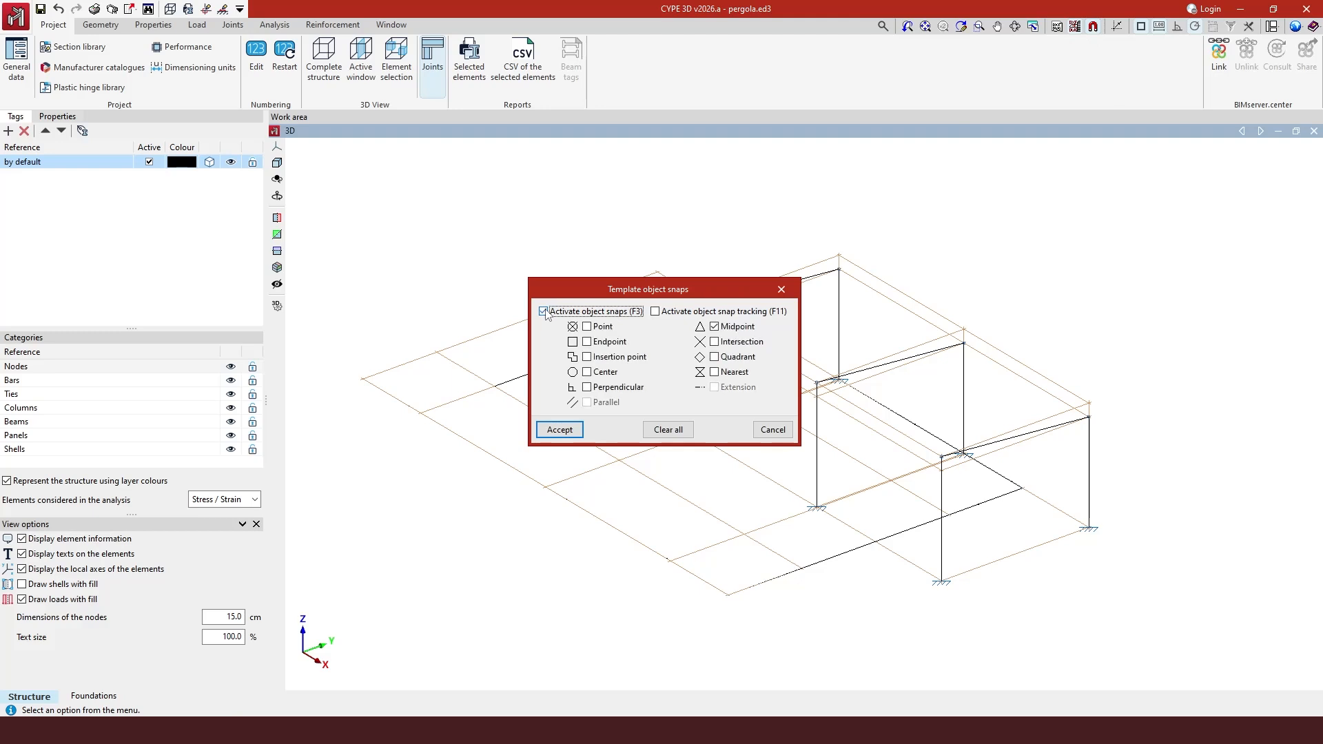
click(722, 344)
click(564, 431)
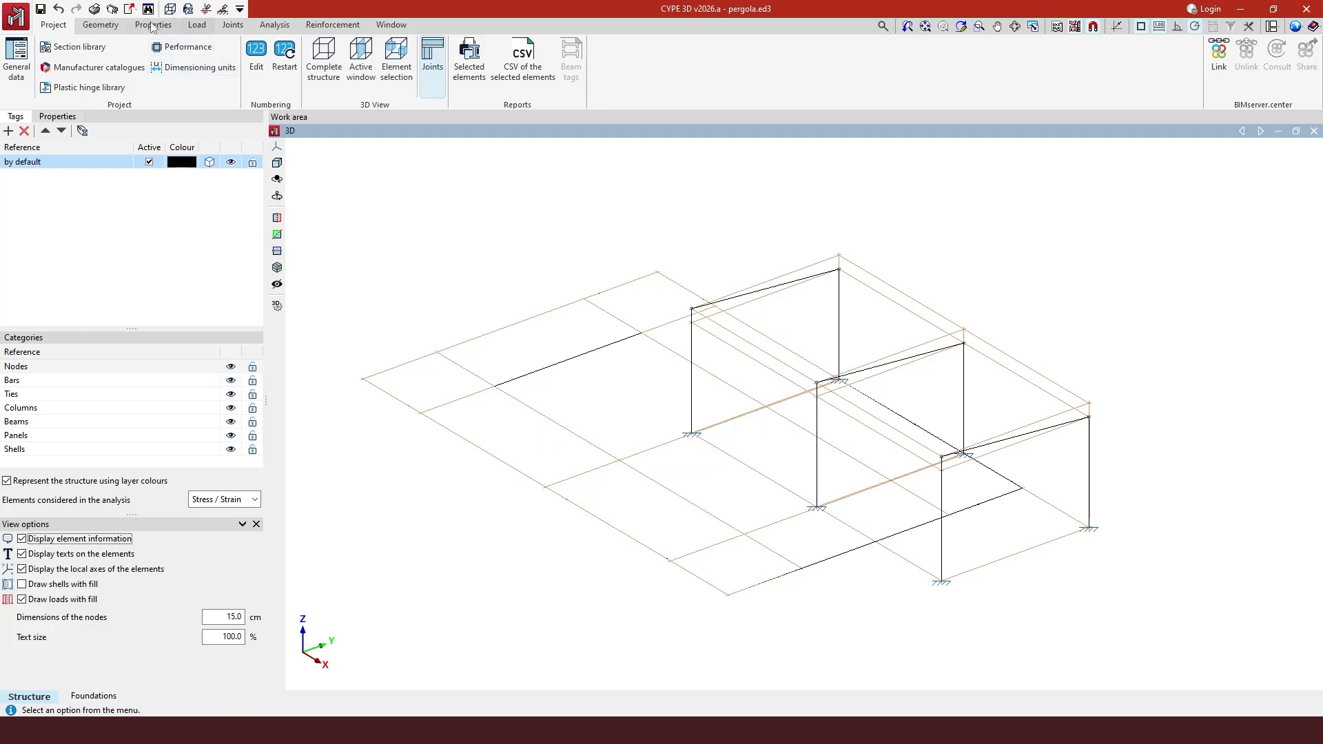
- Start a new node, inspect the snaps at a template line intersection, and review the template object snap settings without changes
click(116, 24)
click(47, 62)
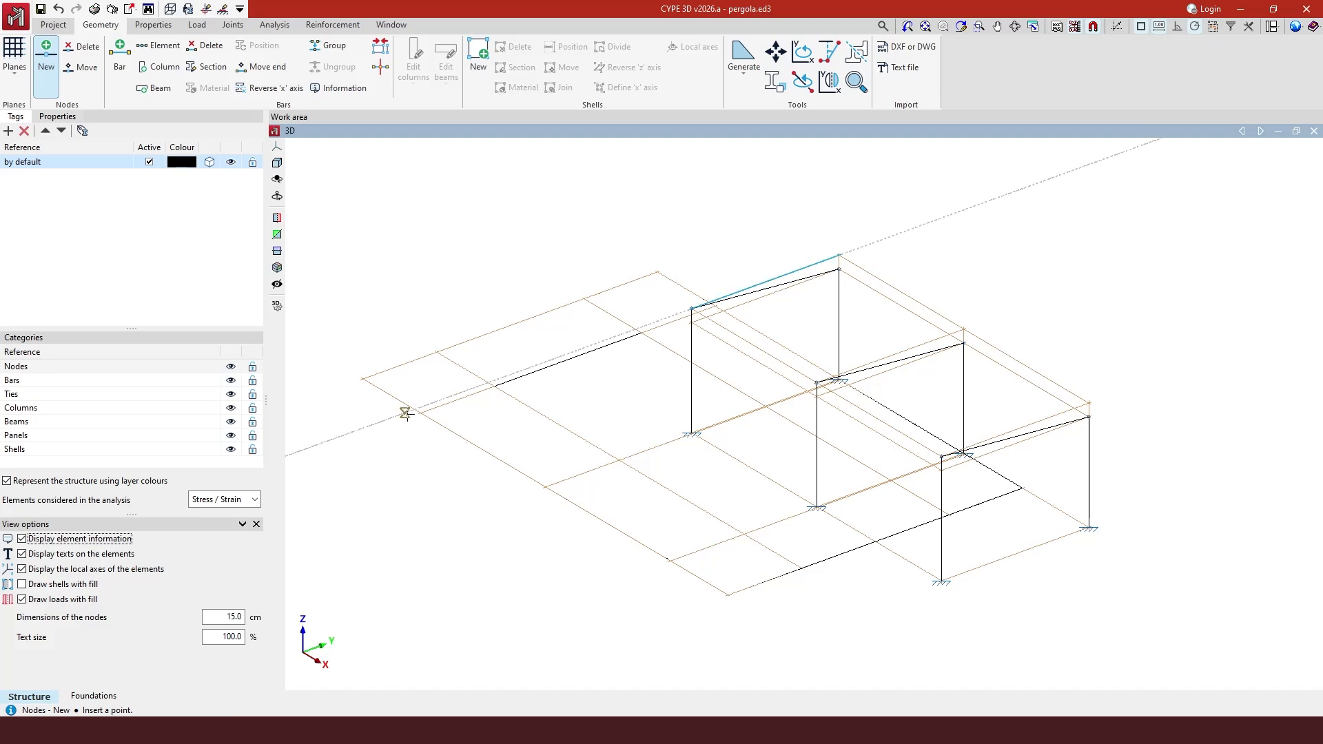
scroll(417, 409, up, 5)
scroll(418, 408, up, 5)
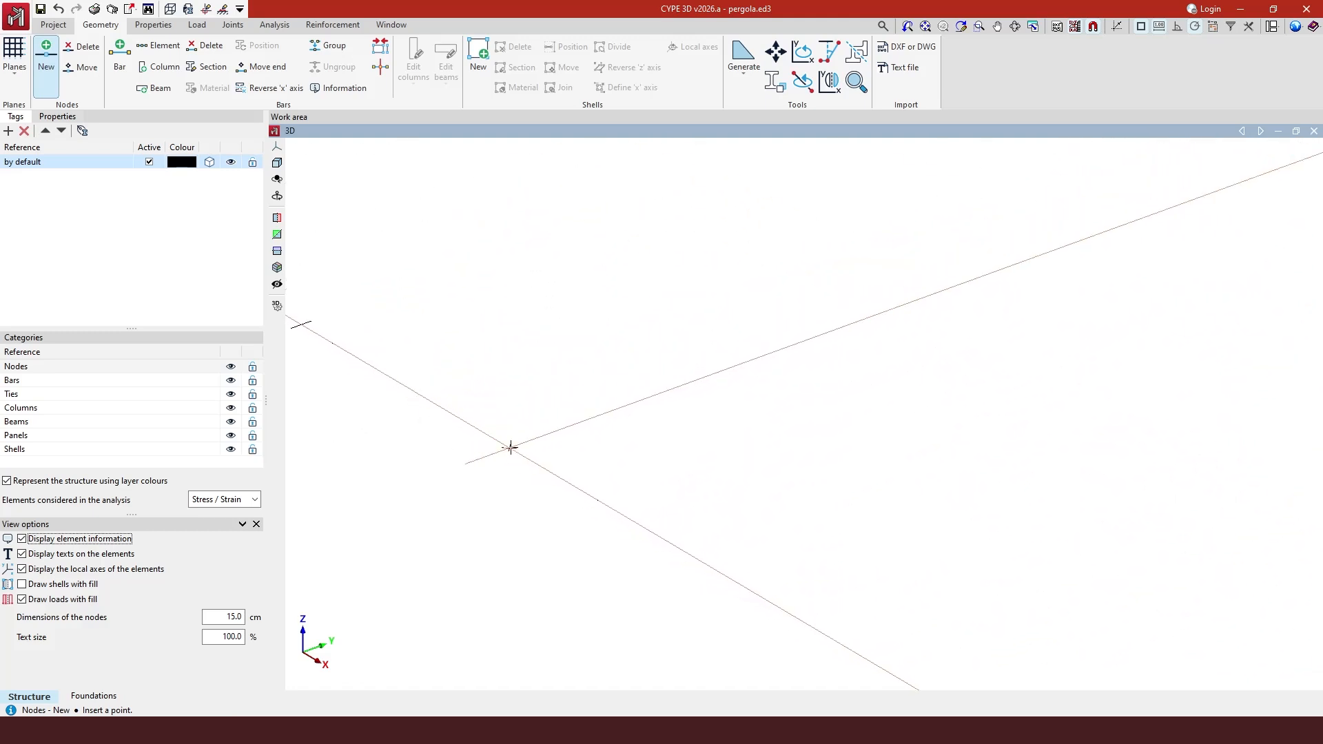
scroll(634, 473, down, 5)
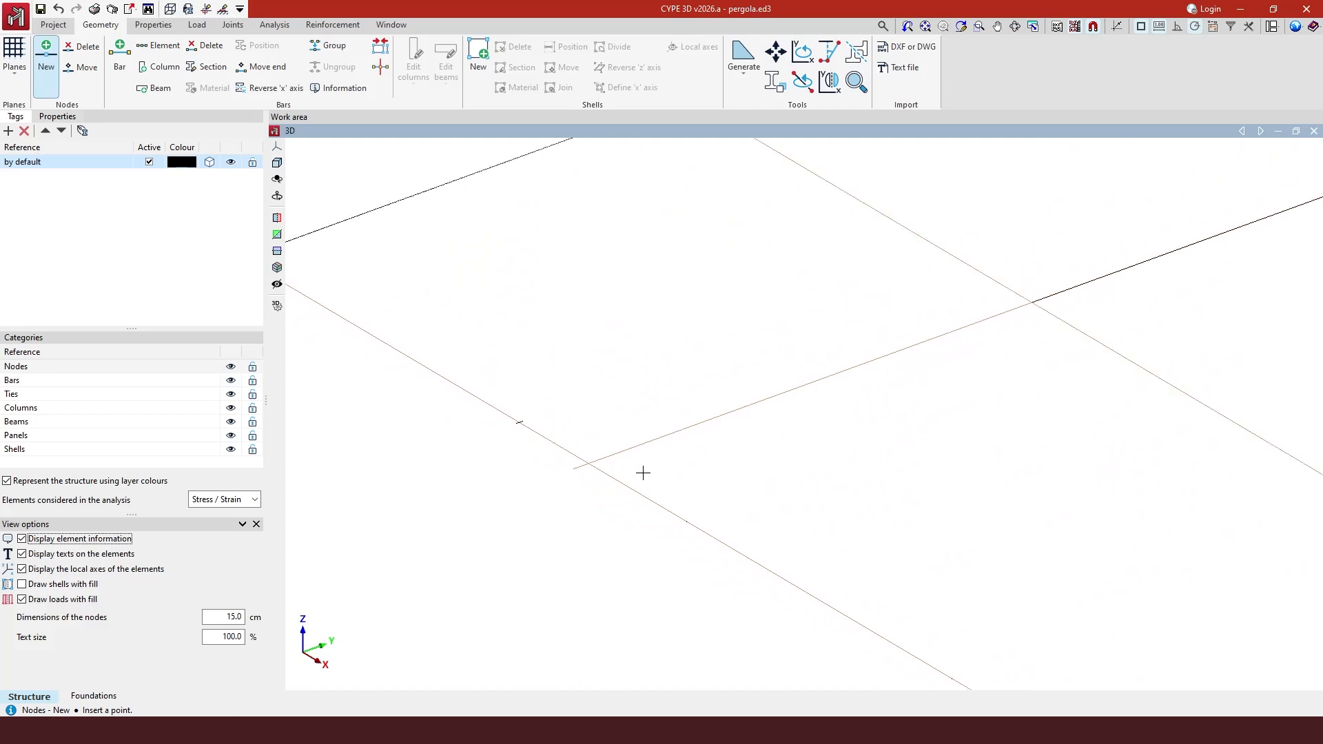
click(1093, 27)
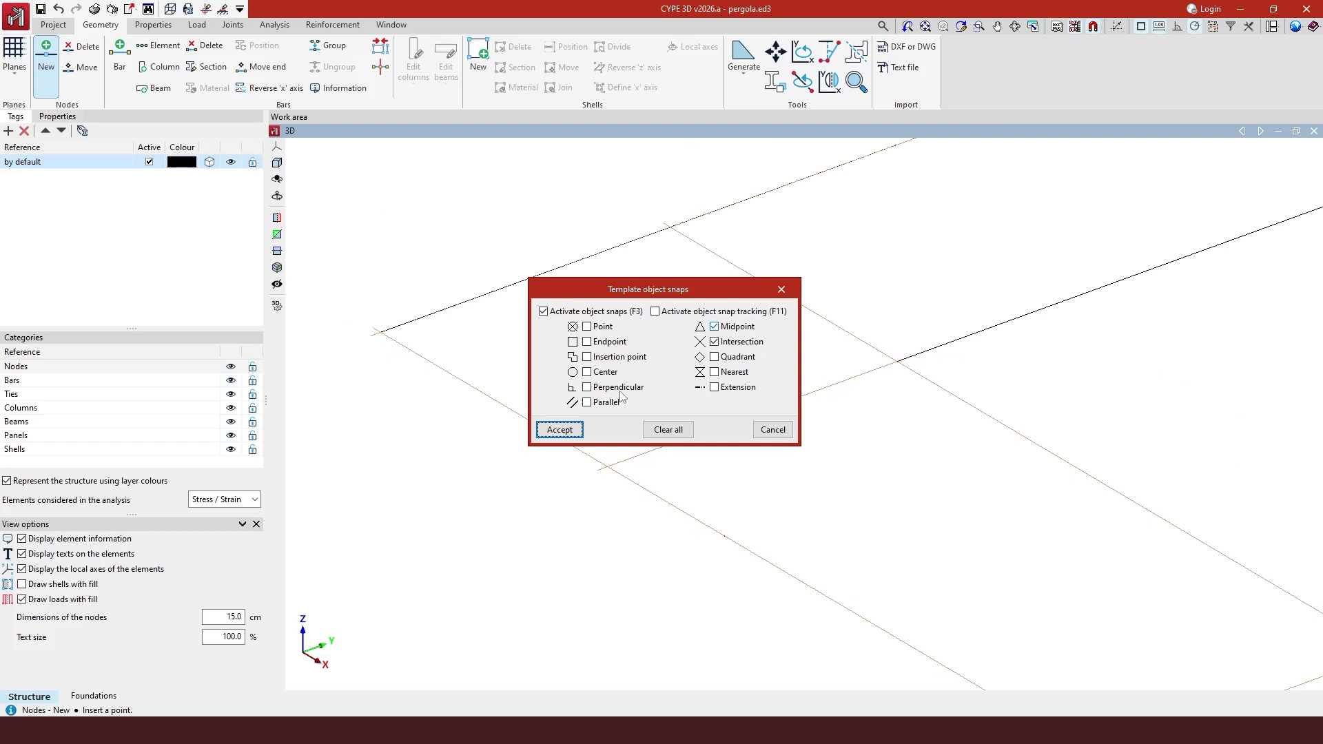
click(560, 430)
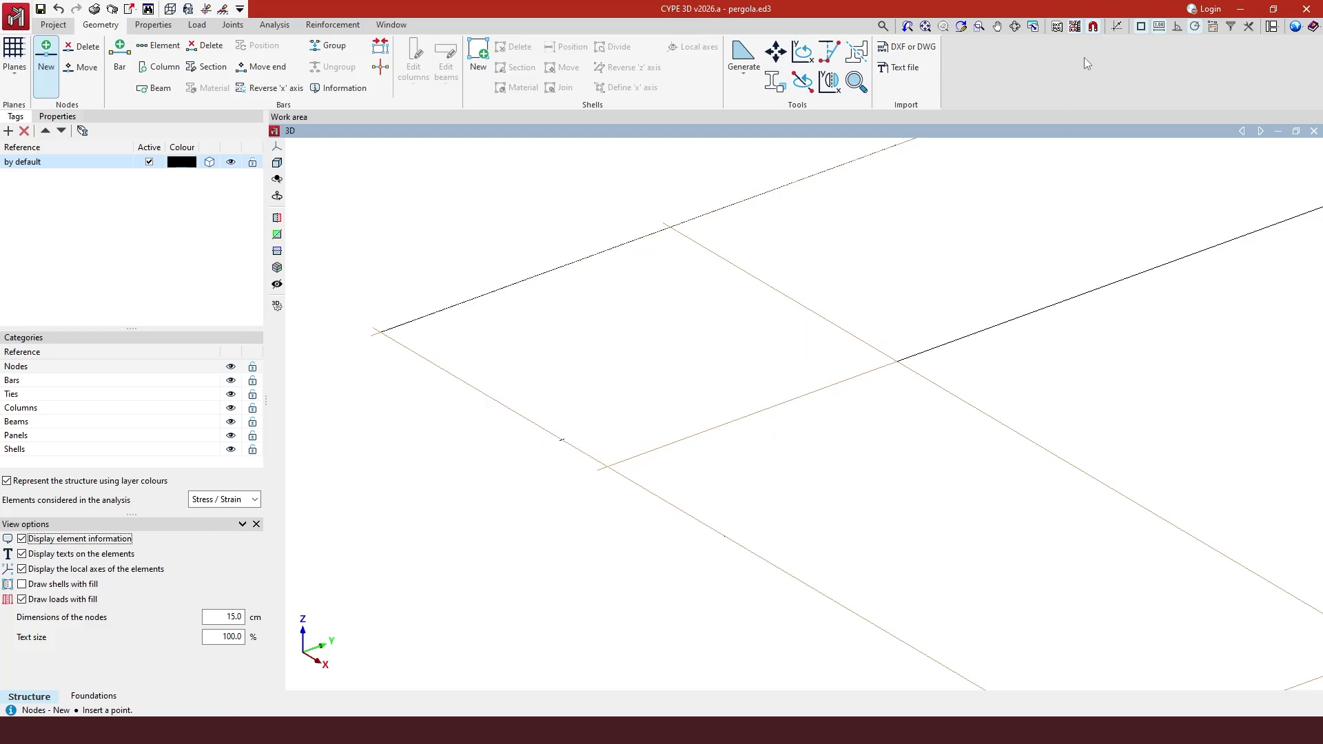
- Hide the vistaactual template view and fit the pergola model to the window
click(925, 26)
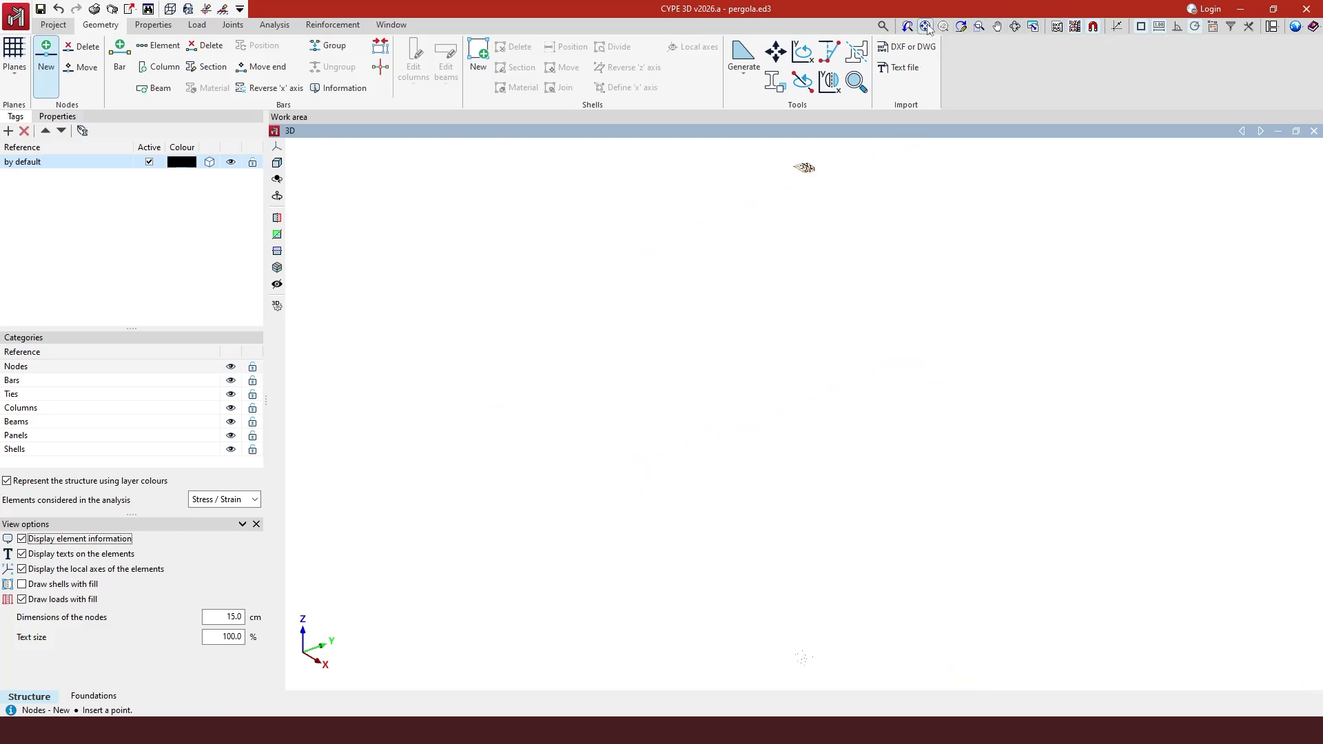
click(1056, 27)
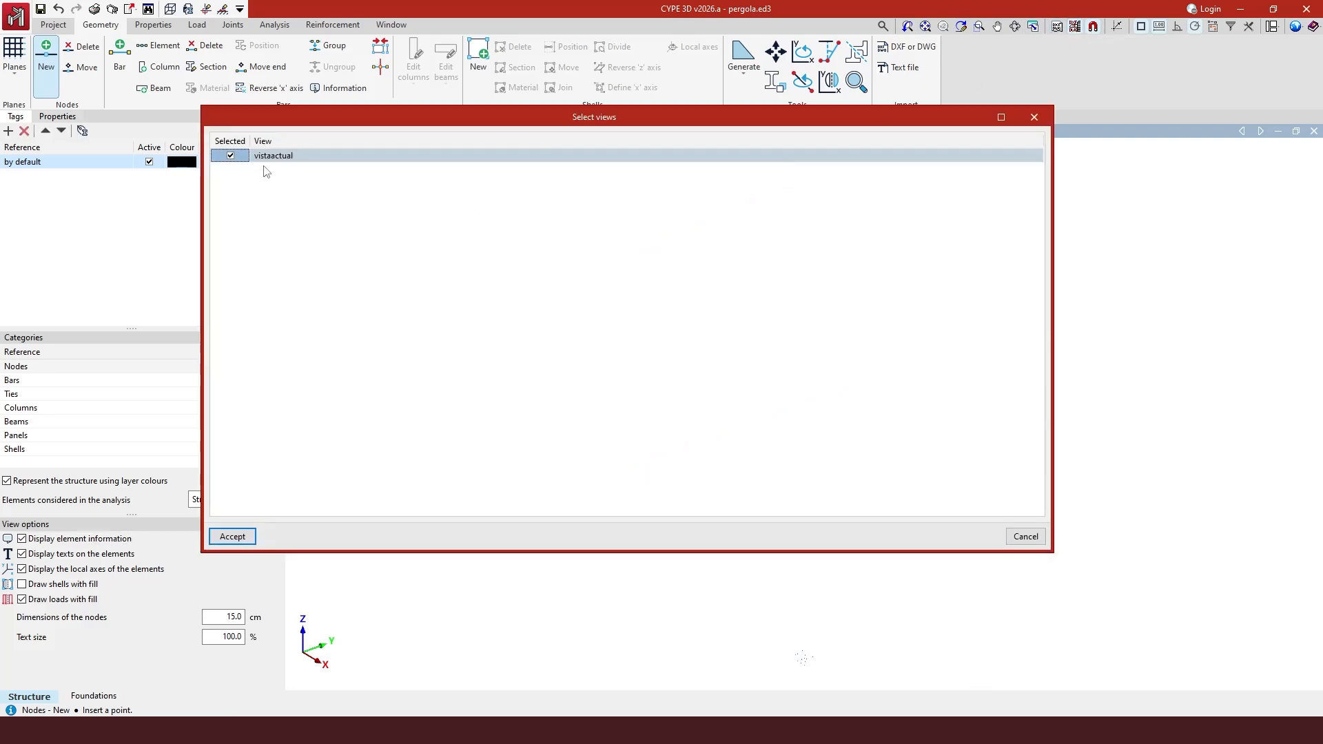
click(233, 537)
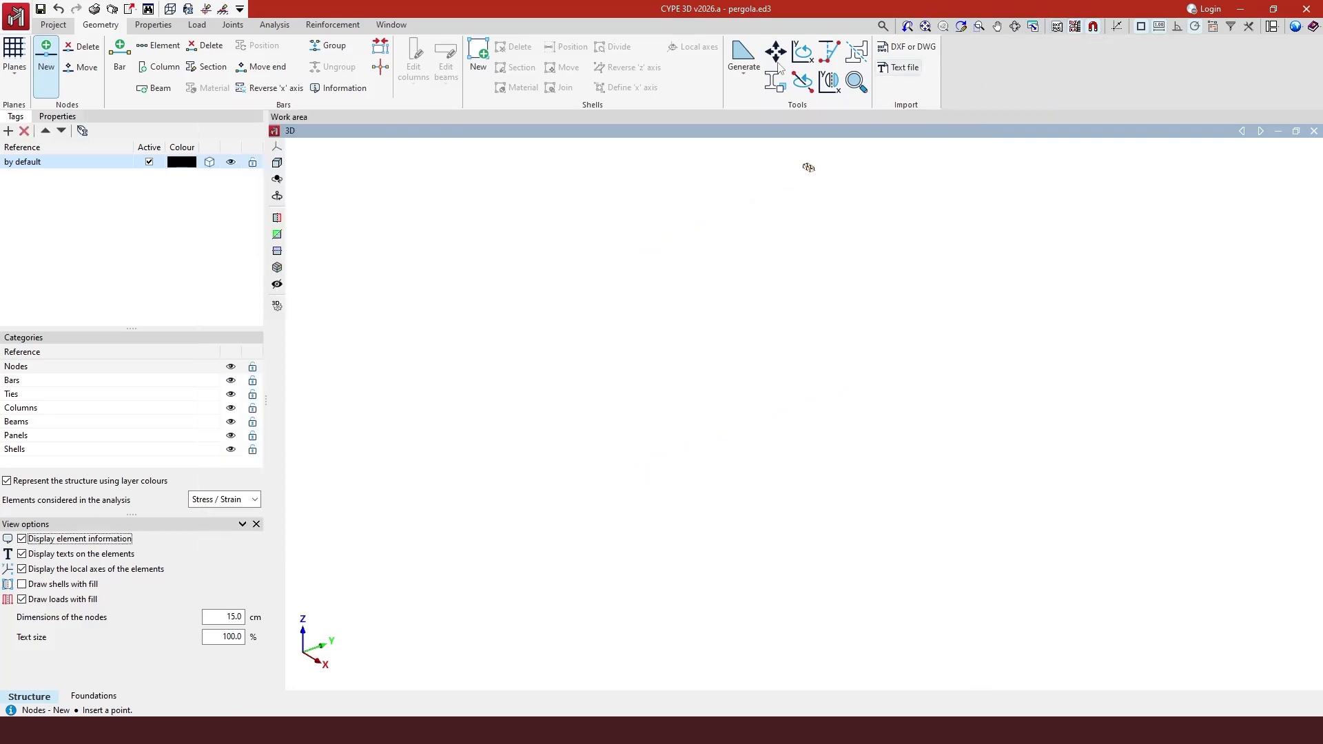
click(926, 27)
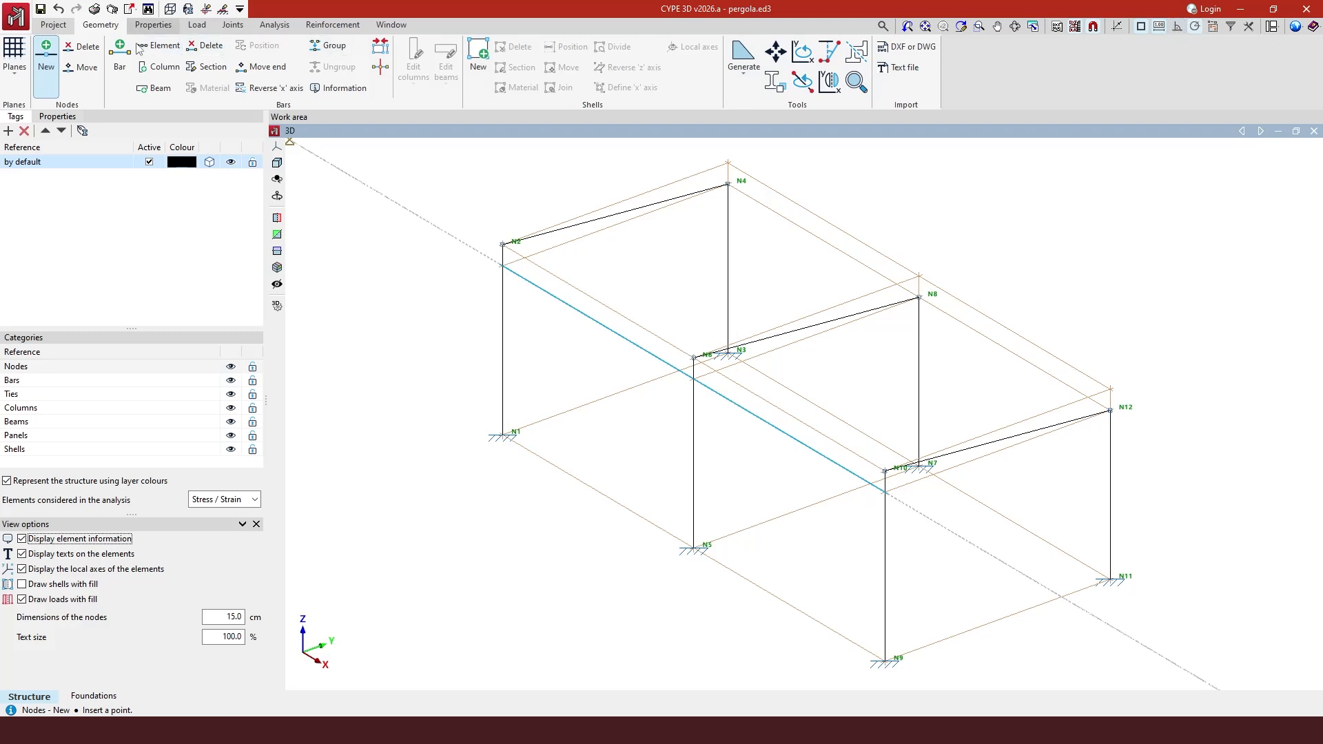
- Draw a 6 m bar from the middle frame's upper node N8 outward along the Y direction, using orthogonal mode
click(120, 64)
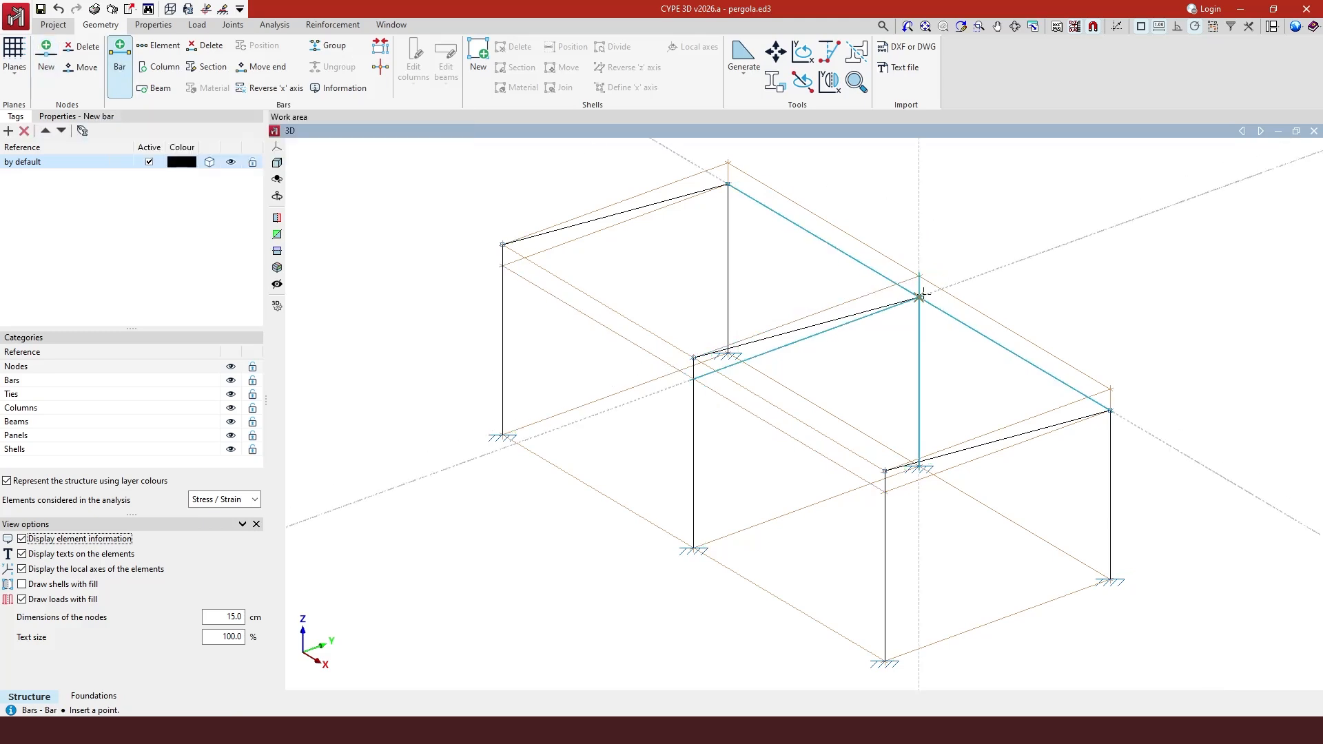
click(920, 296)
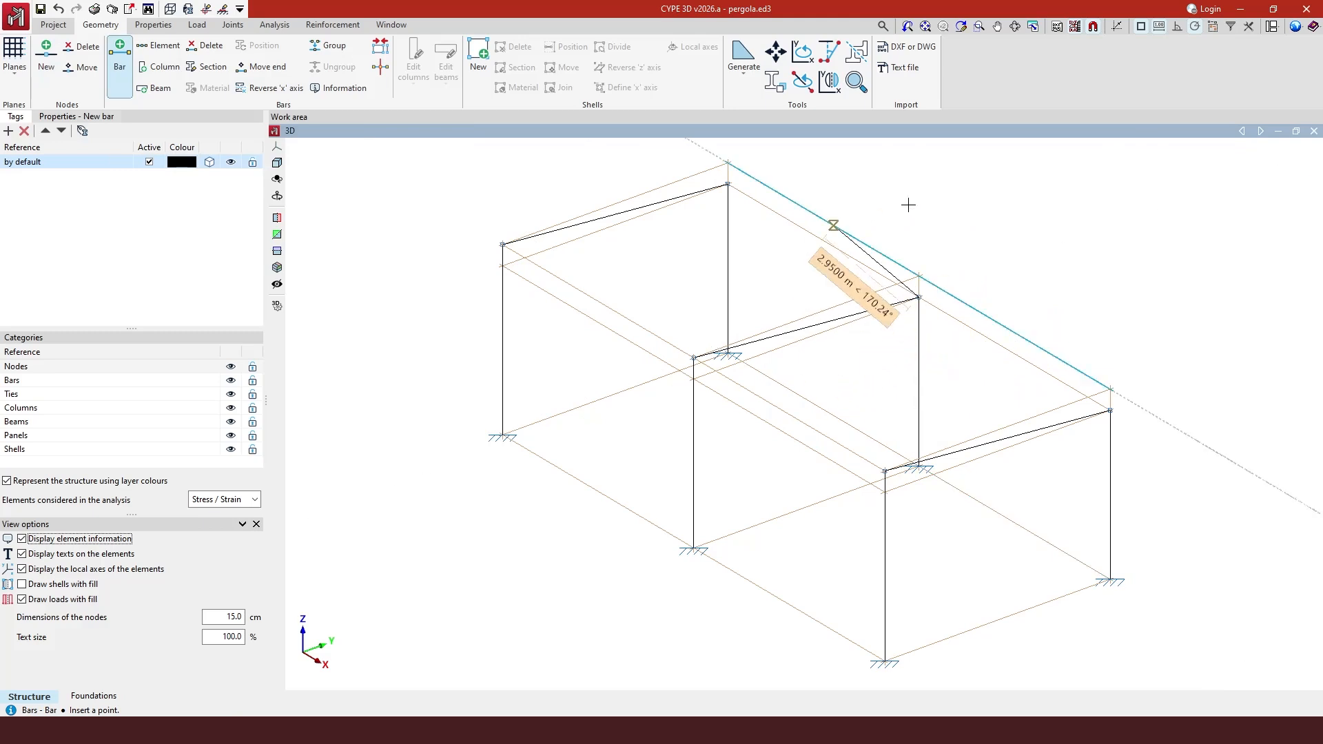
click(1177, 28)
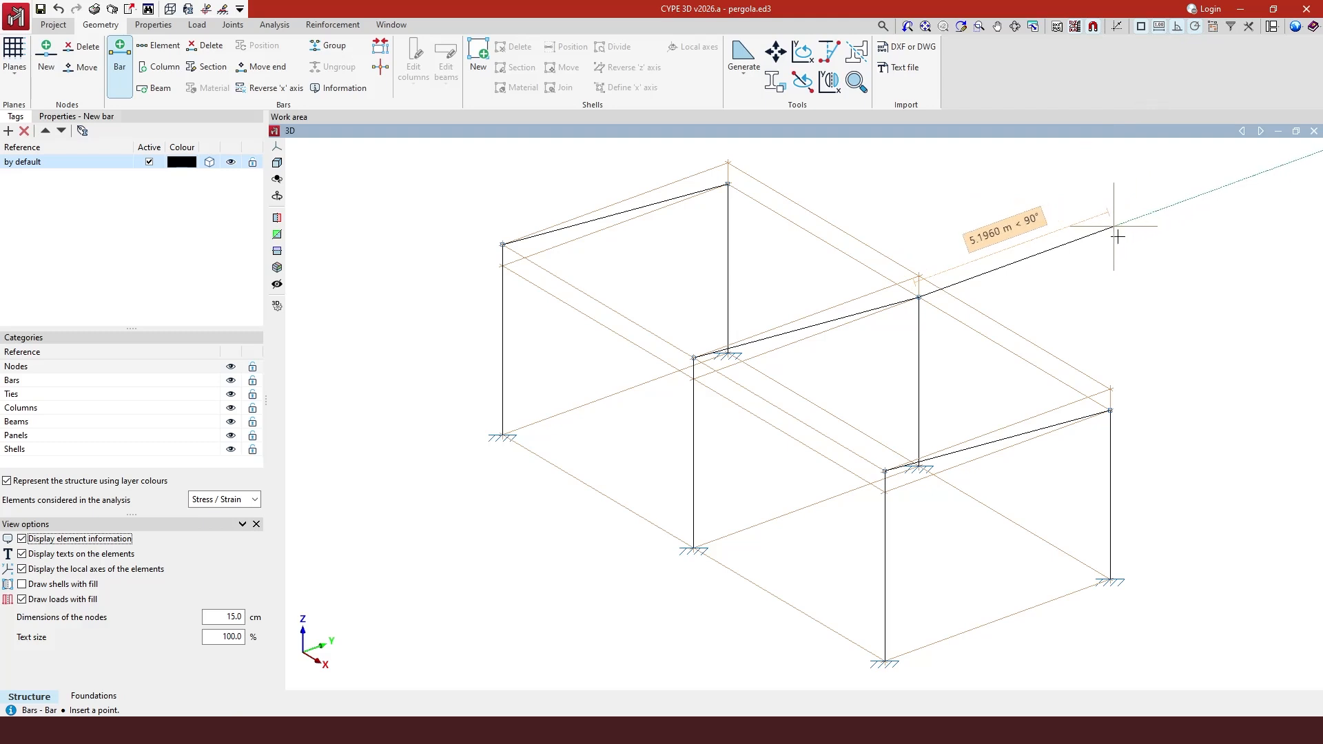
click(1159, 28)
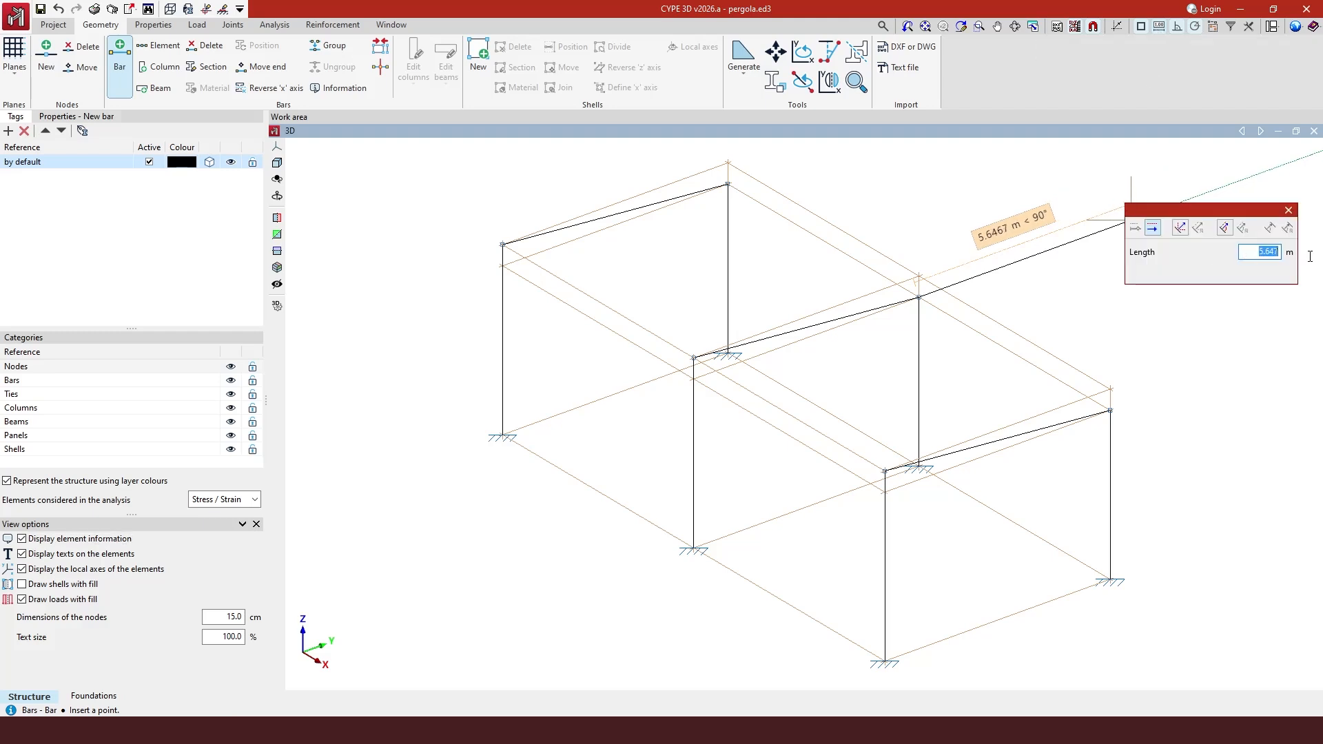
text(6)
key(Return)
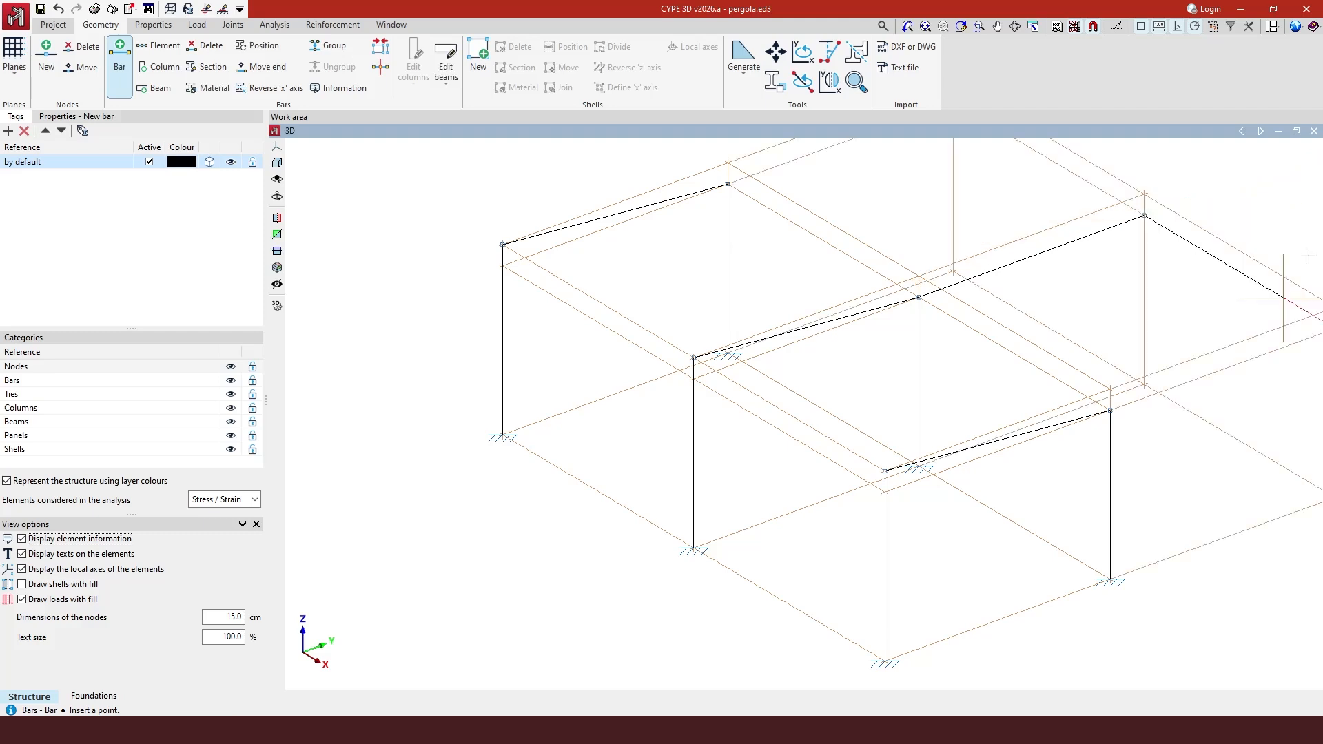
scroll(910, 439, down, 2)
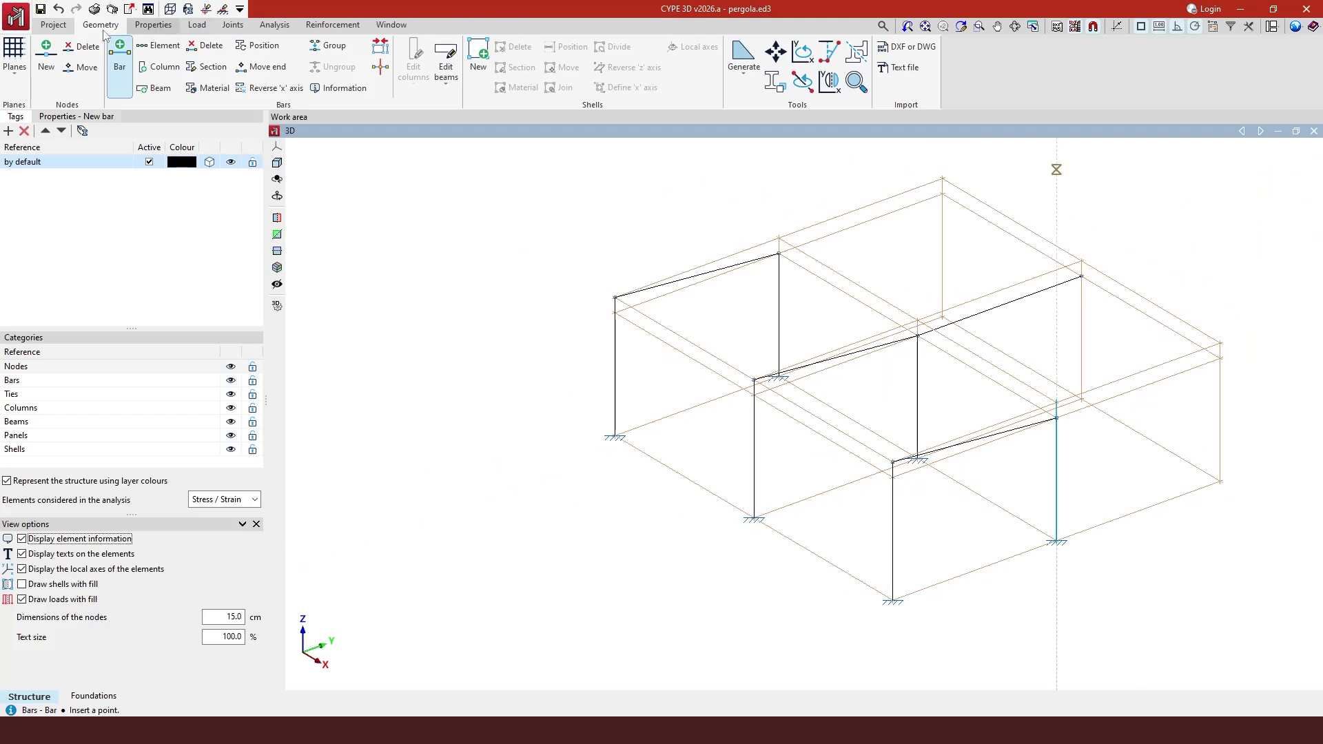
- Delete the free end node of the bar that extends outward from the middle frame
click(83, 47)
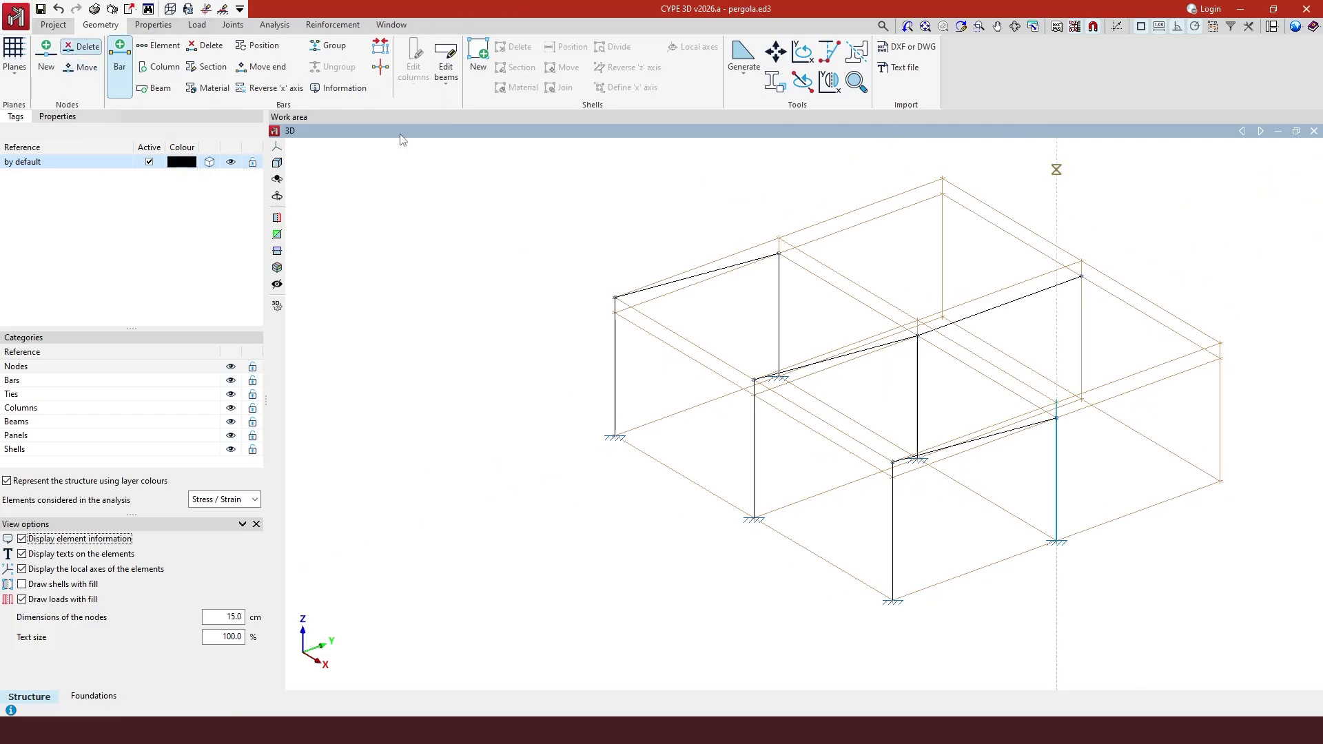
click(1084, 288)
scroll(1168, 453, up, 2)
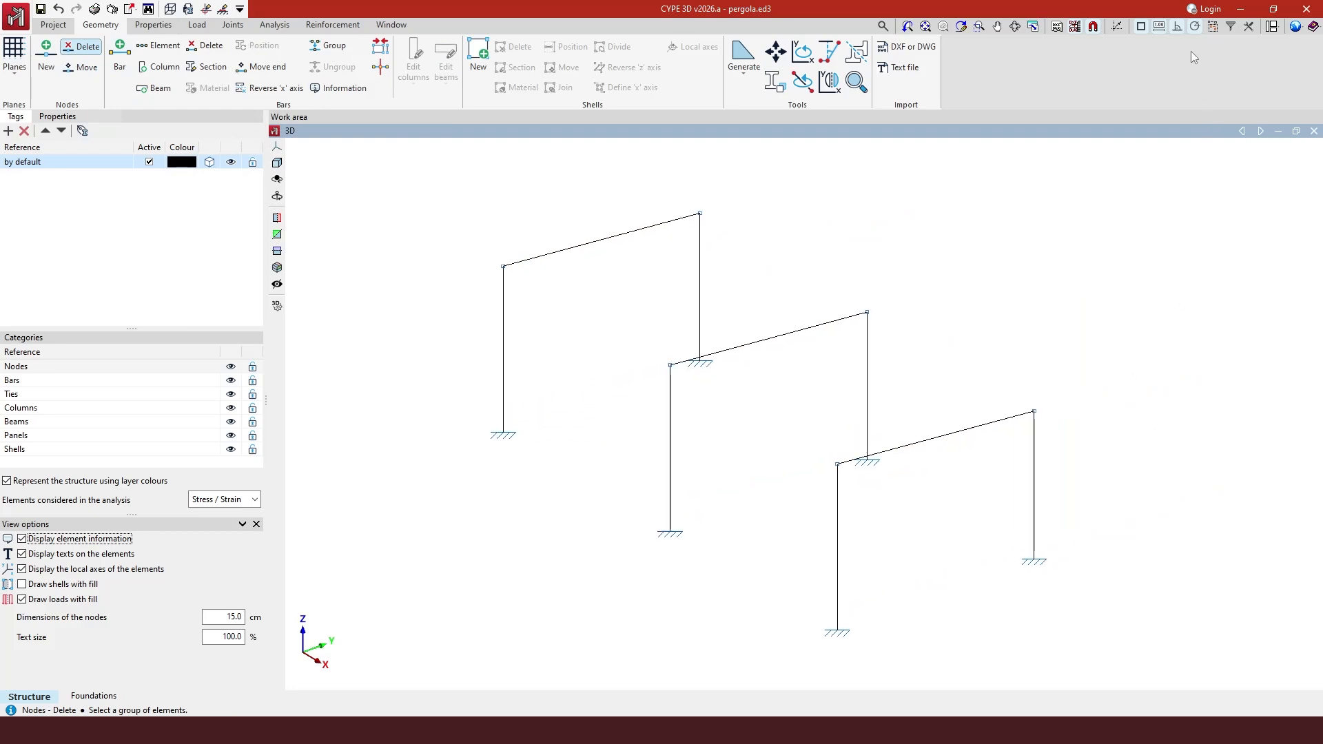
- Enable the display of snap coordinates in the snap cursor configuration
click(1248, 27)
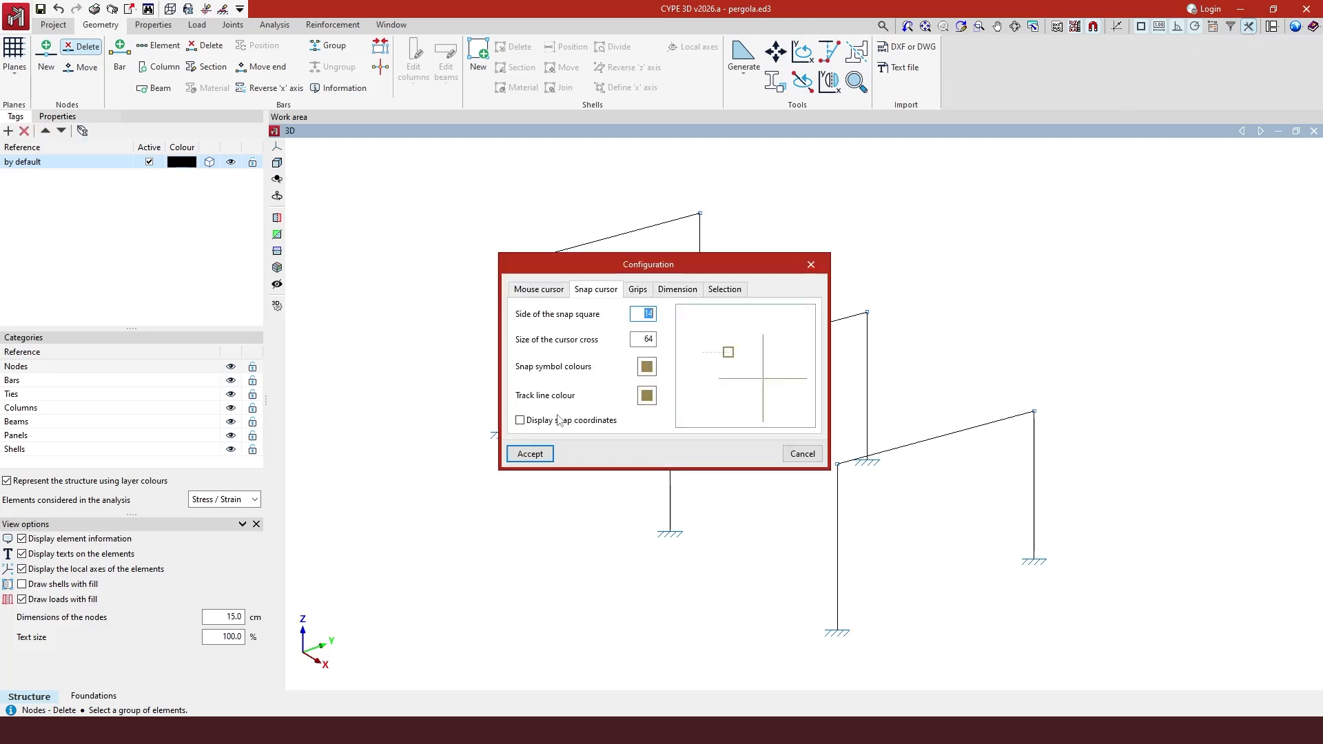
click(520, 421)
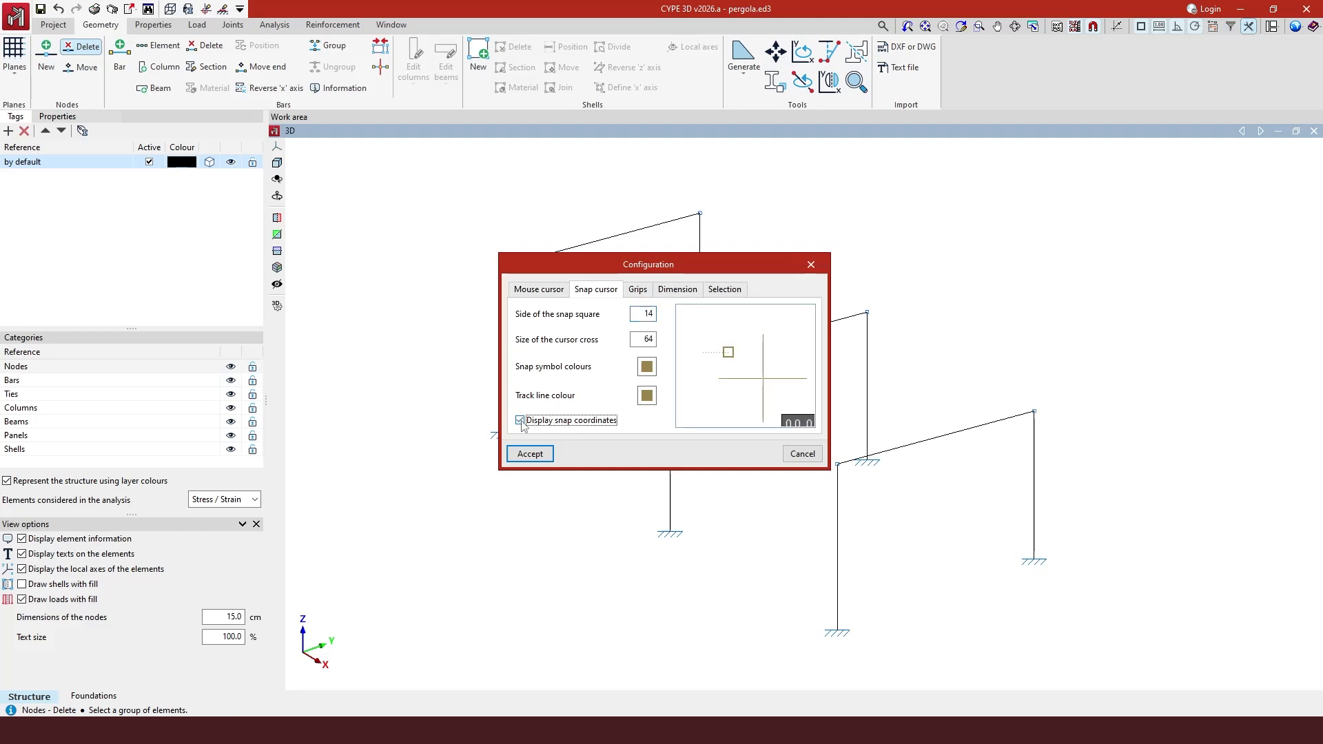
click(530, 453)
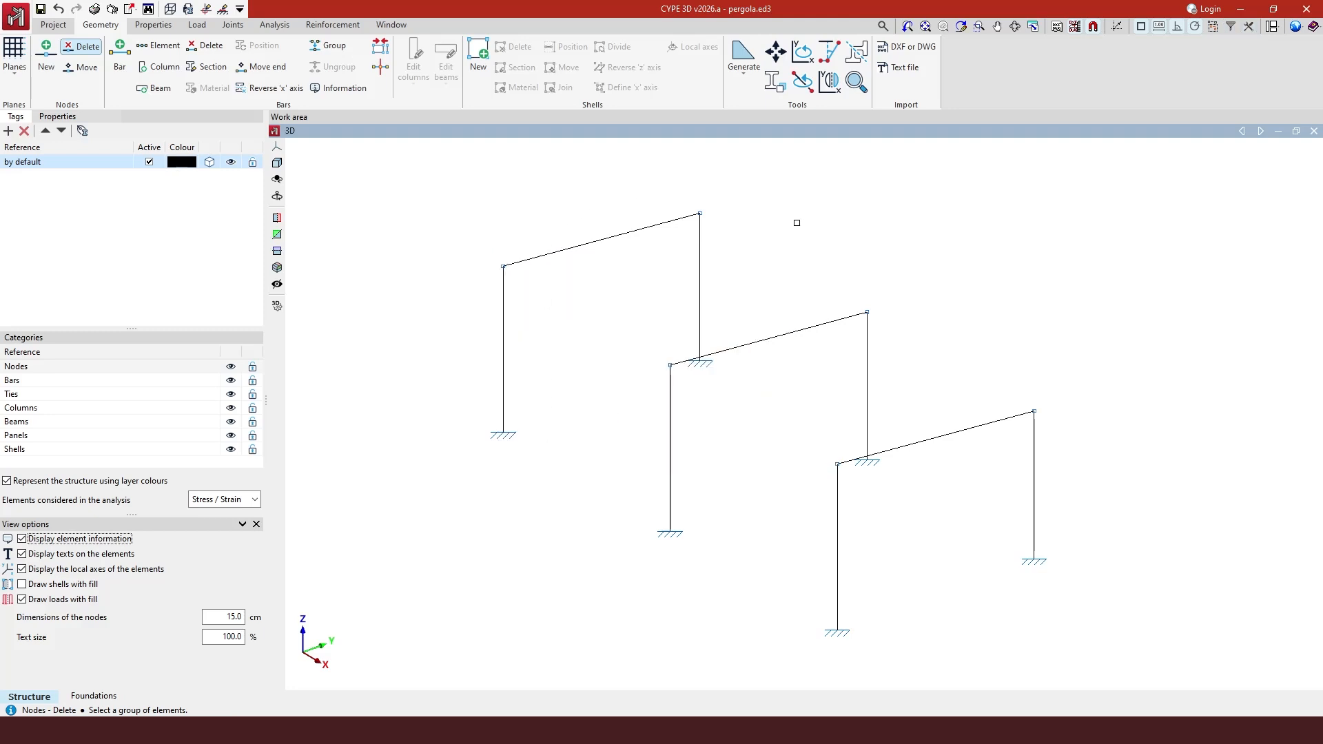
- Show the project tools and the element properties, and leave the node deletion command
scroll(871, 273, down, 2)
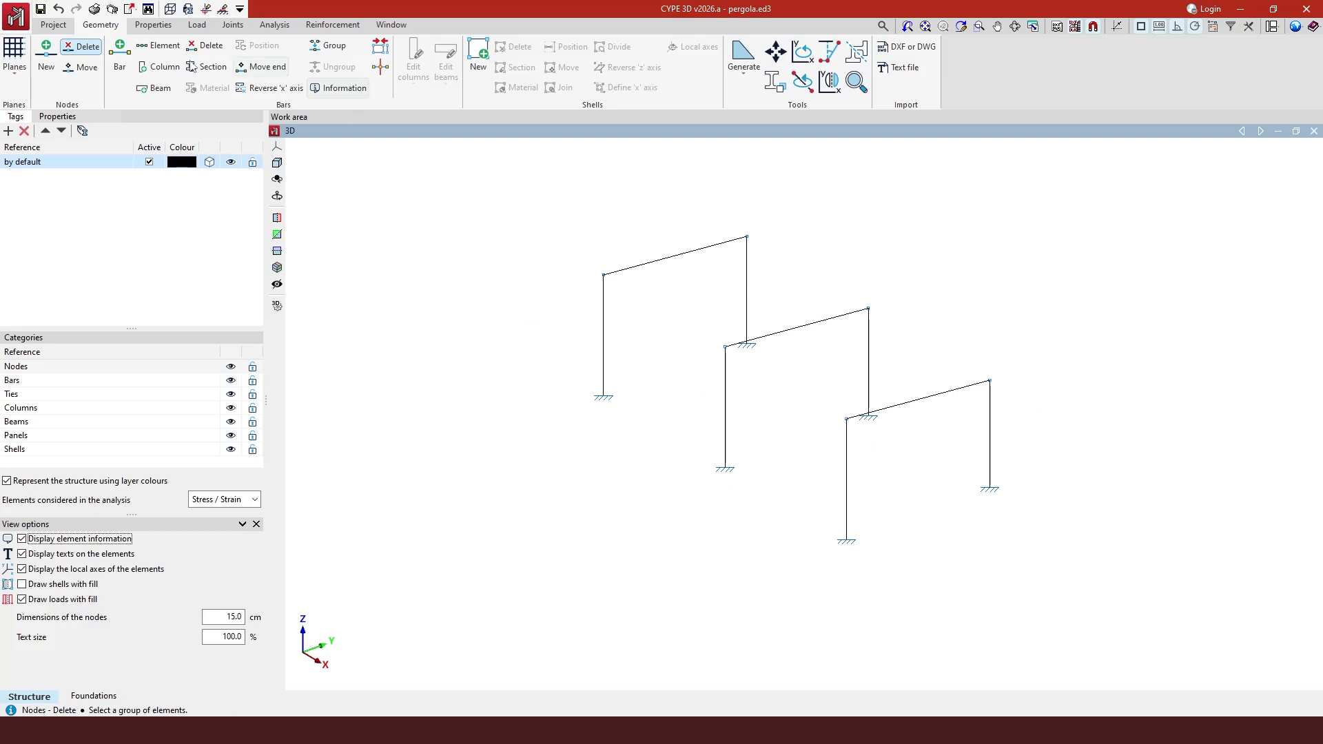
click(53, 24)
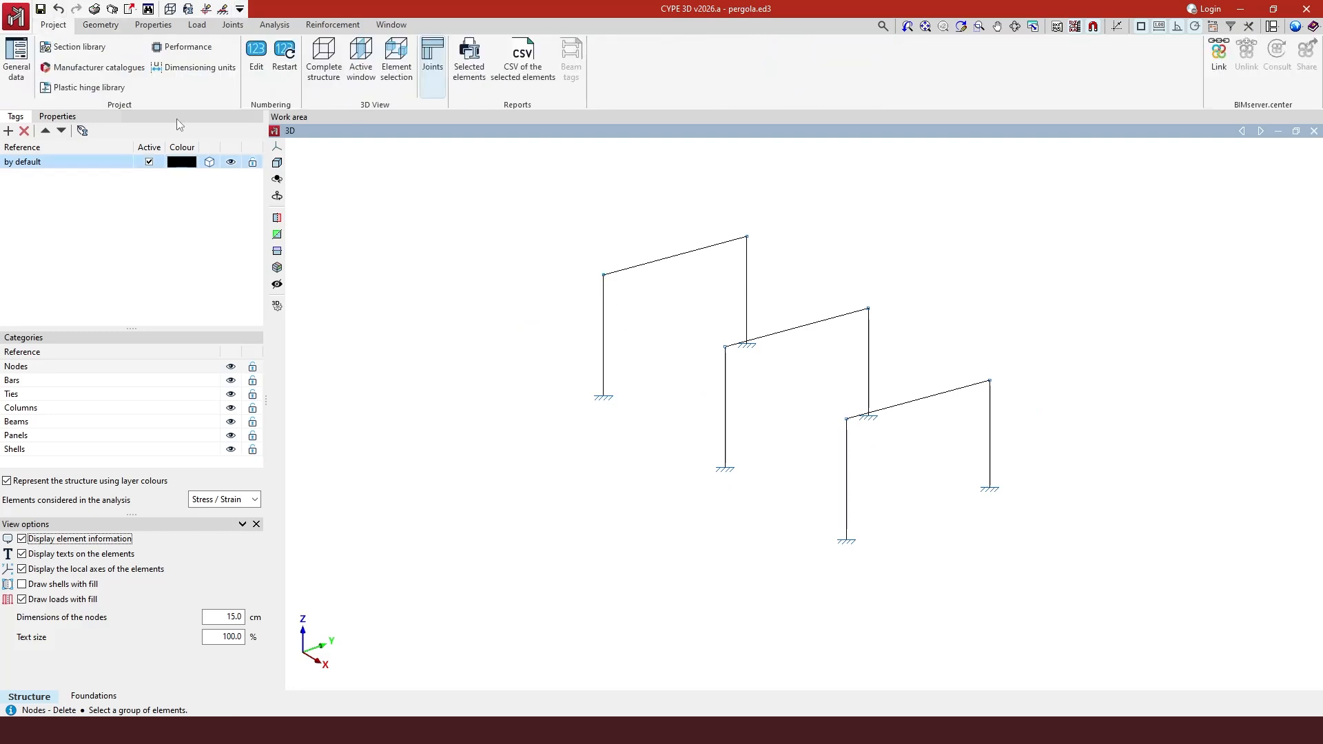
click(102, 116)
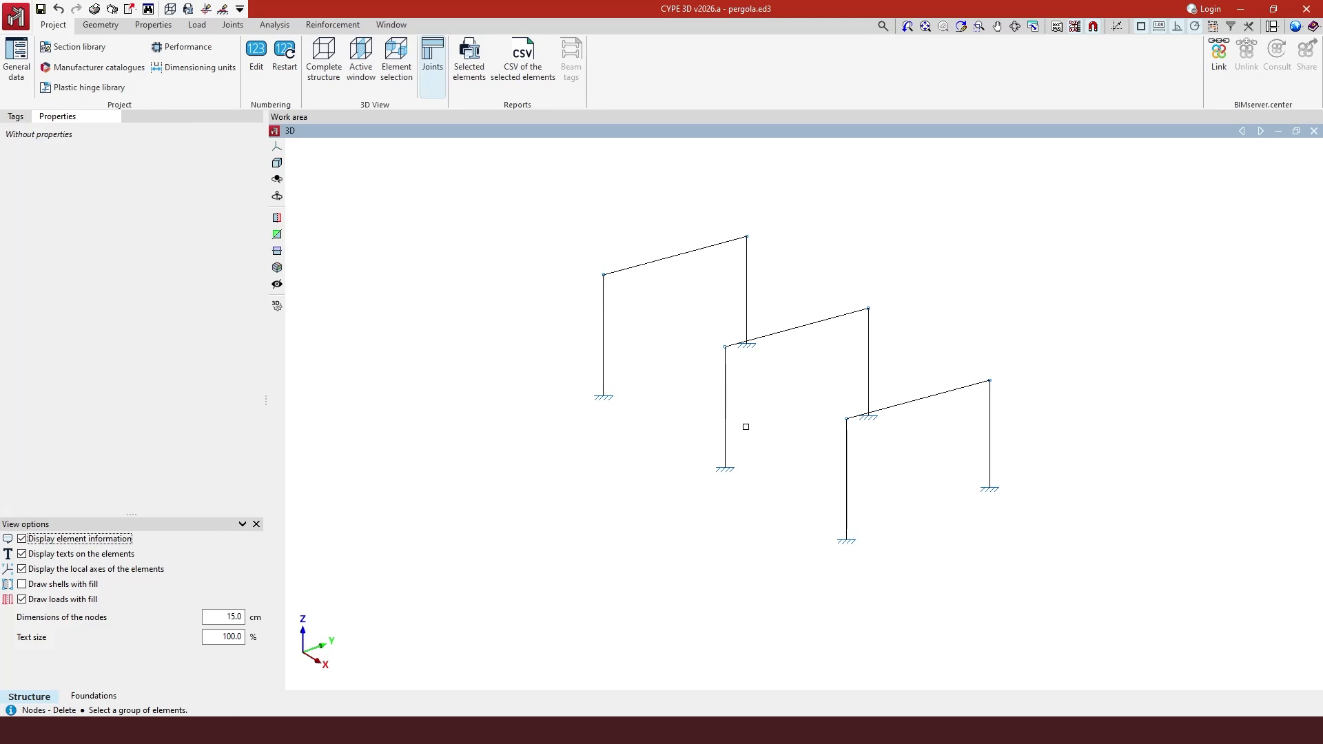
key(Escape)
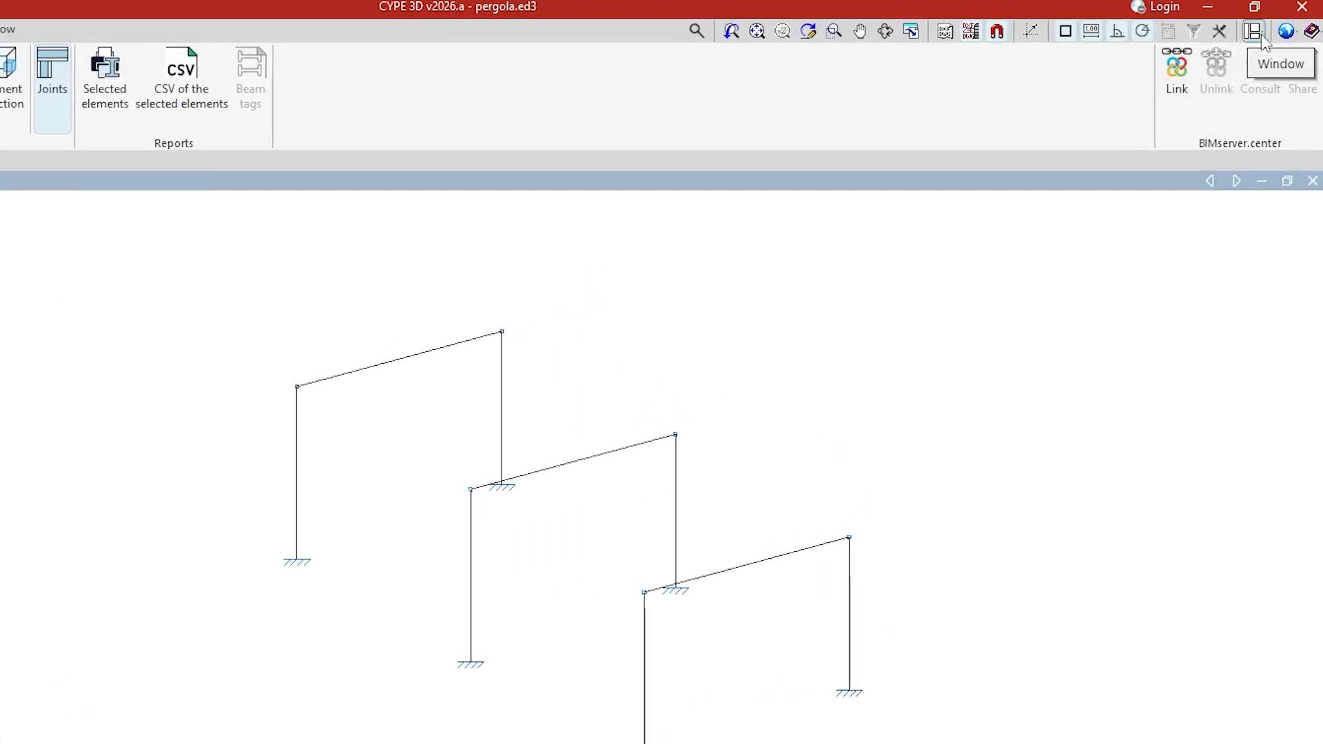
- Set the work area's background colour to grey
click(1287, 31)
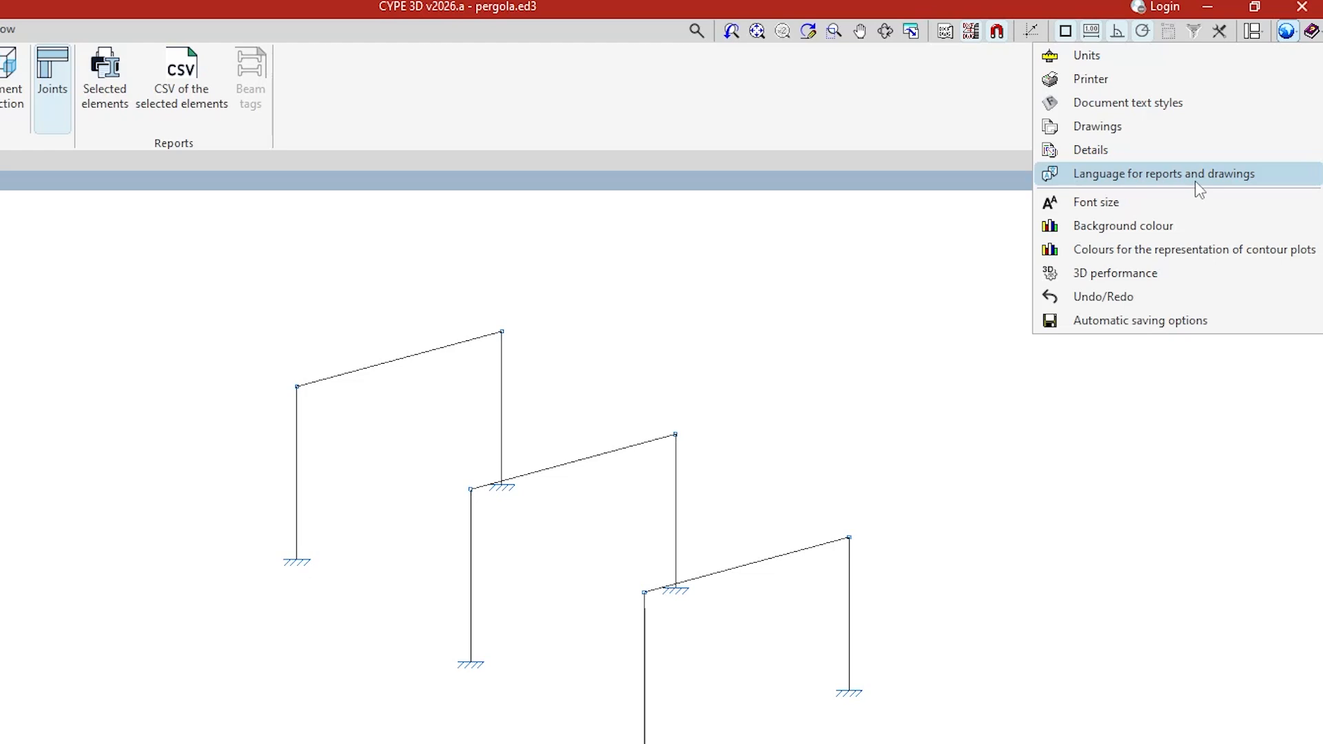
click(1142, 227)
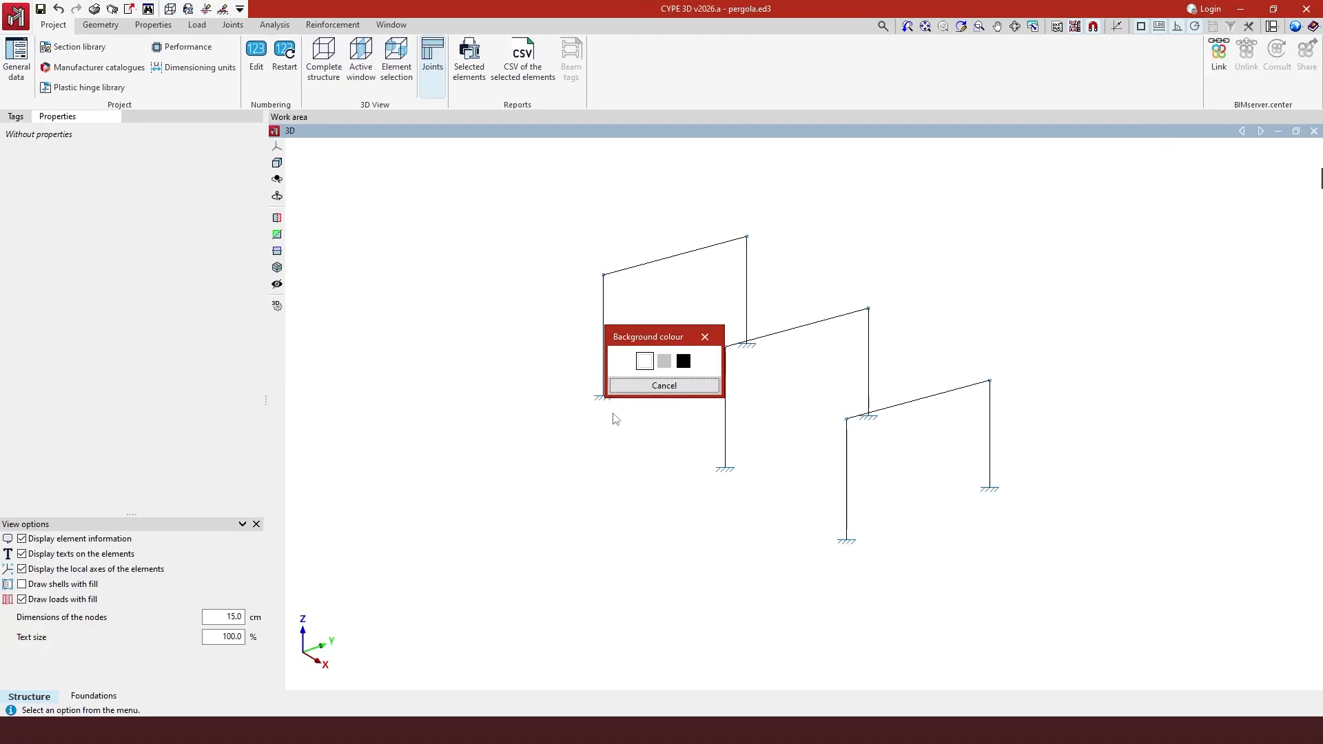
click(664, 361)
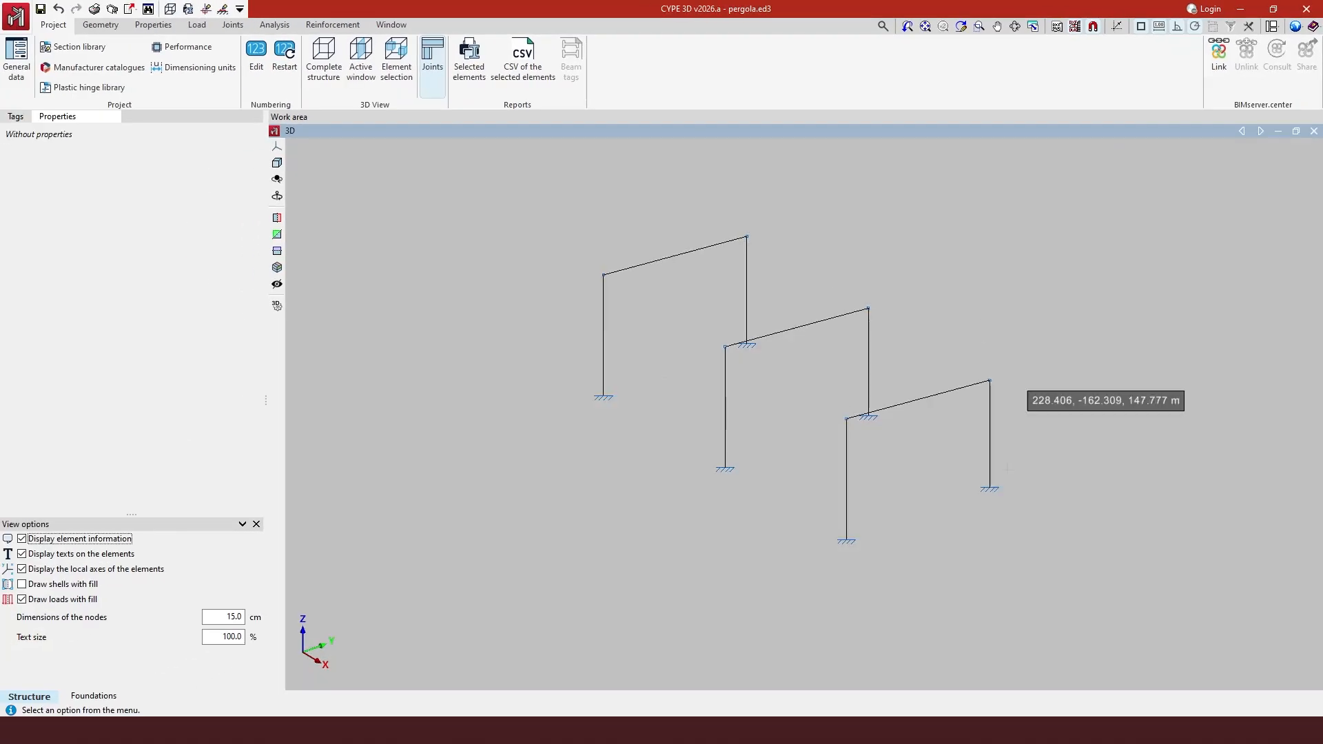